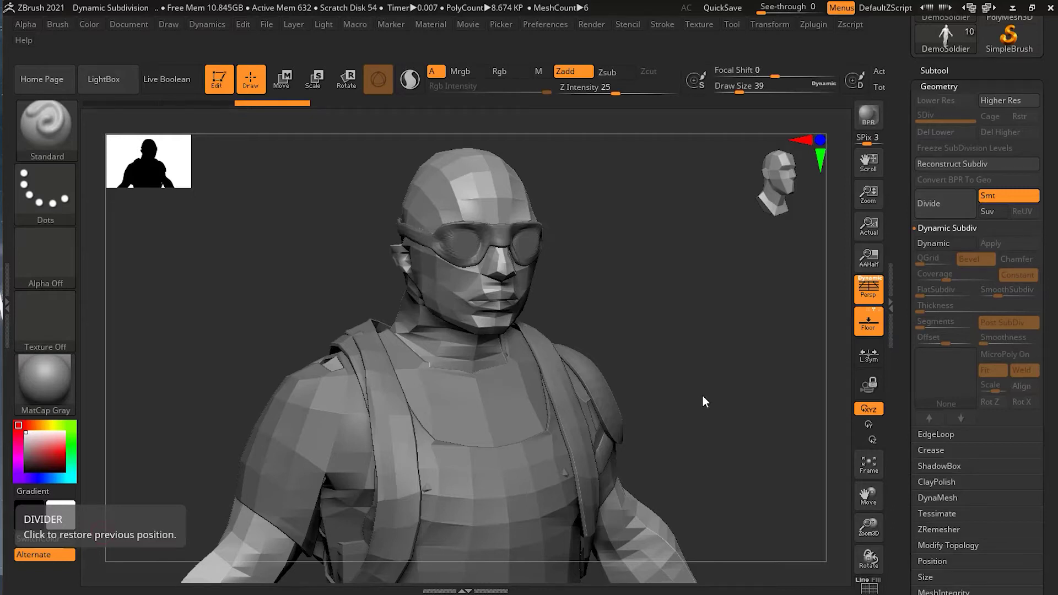
Select the shoulder pad subtool (shirt4) on the soldier and turn on Dynamic Subdiv for it.
left_click_drag(706, 412, 634, 315)
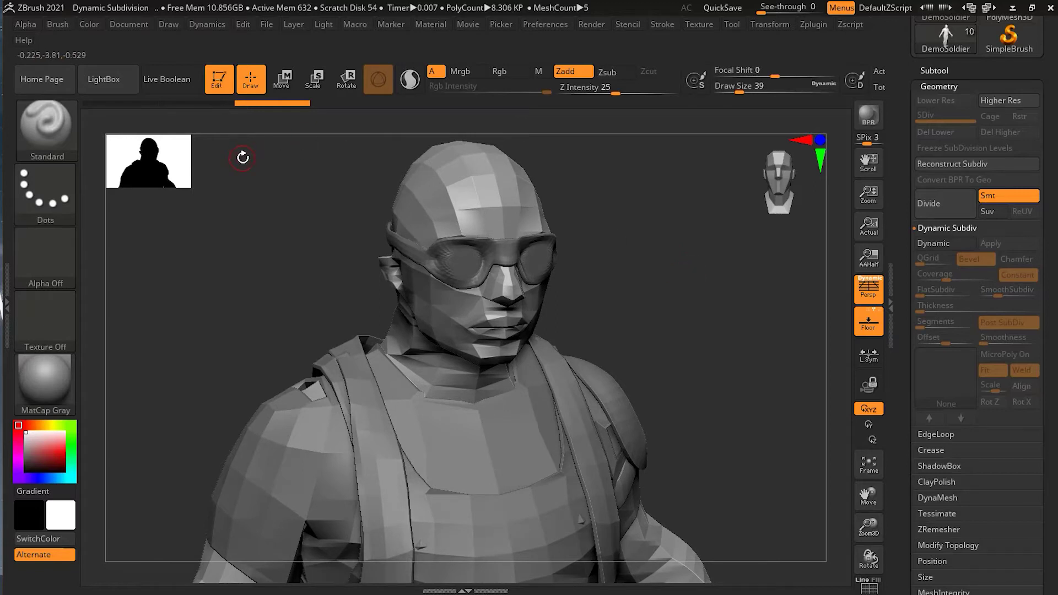
left_click_drag(664, 326, 683, 307)
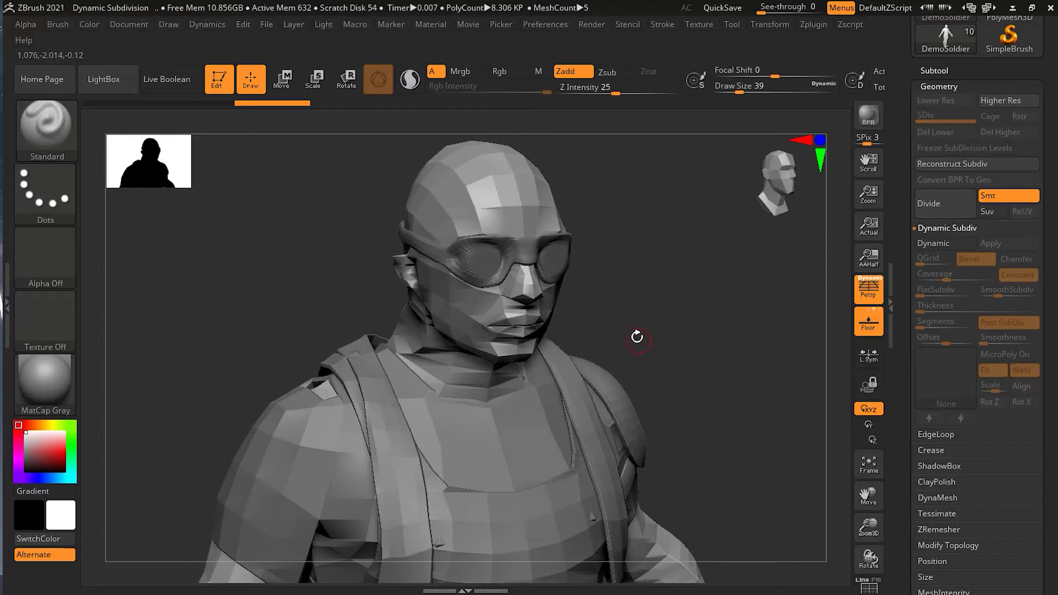
left_click_drag(633, 330, 666, 305)
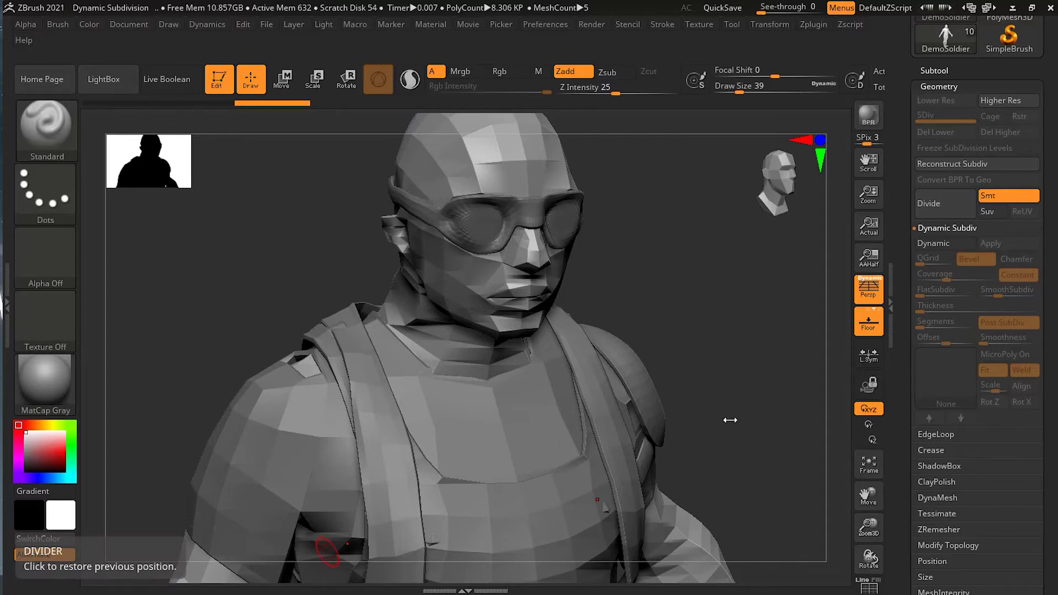
left_click_drag(732, 411, 713, 390)
left_click(503, 398, "alt")
left_click_drag(642, 371, 723, 347)
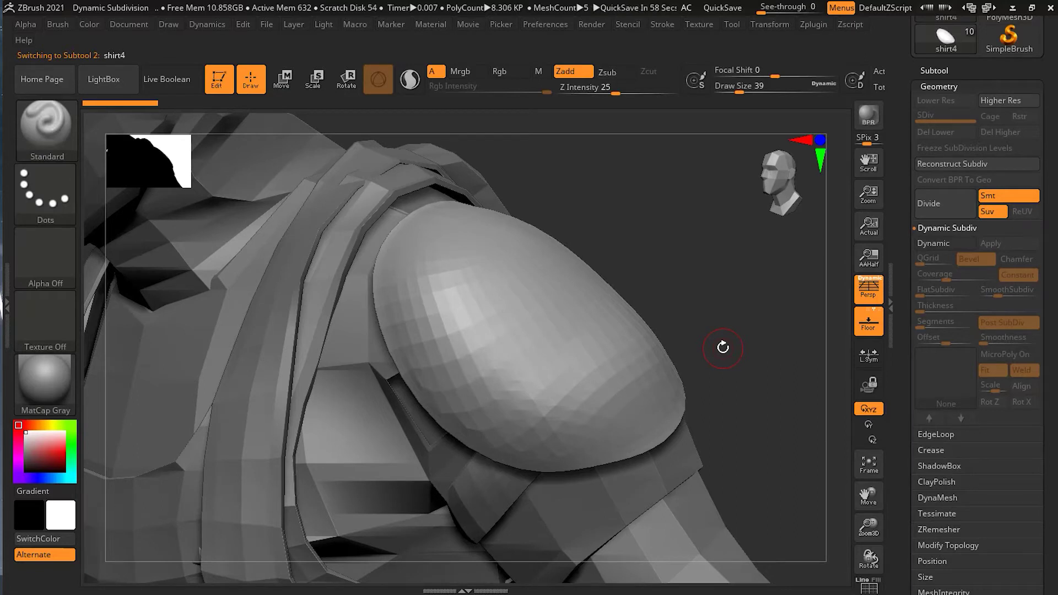
key("d")
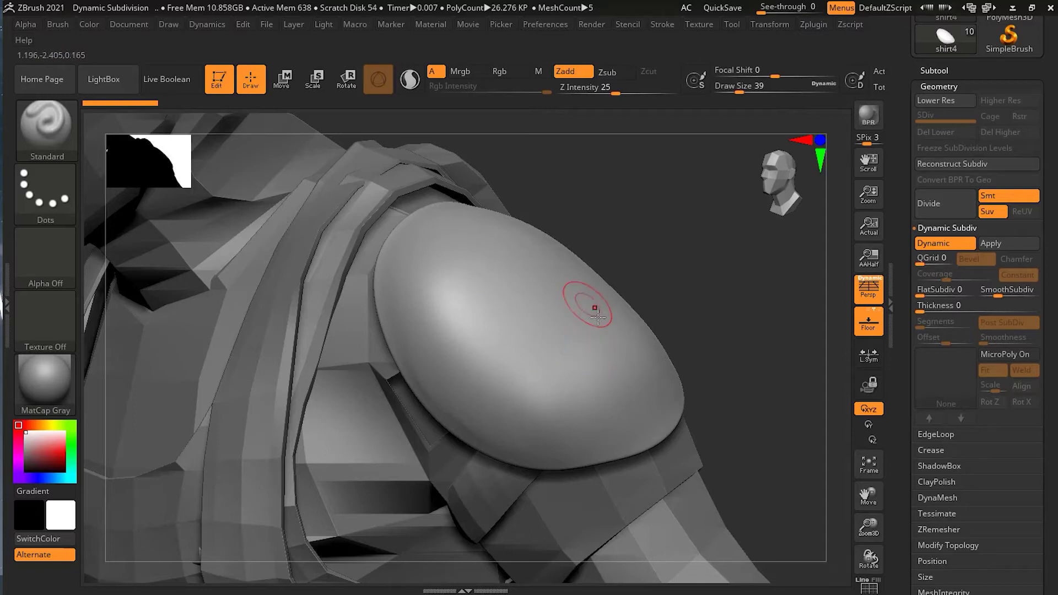
Raise the shoulder pad's SmoothSubdiv level above 2 and inspect its smoothed surface.
mouse_move(659, 296)
left_mouse_down()
mouse_move(708, 282)
mouse_move(713, 297)
left_mouse_up()
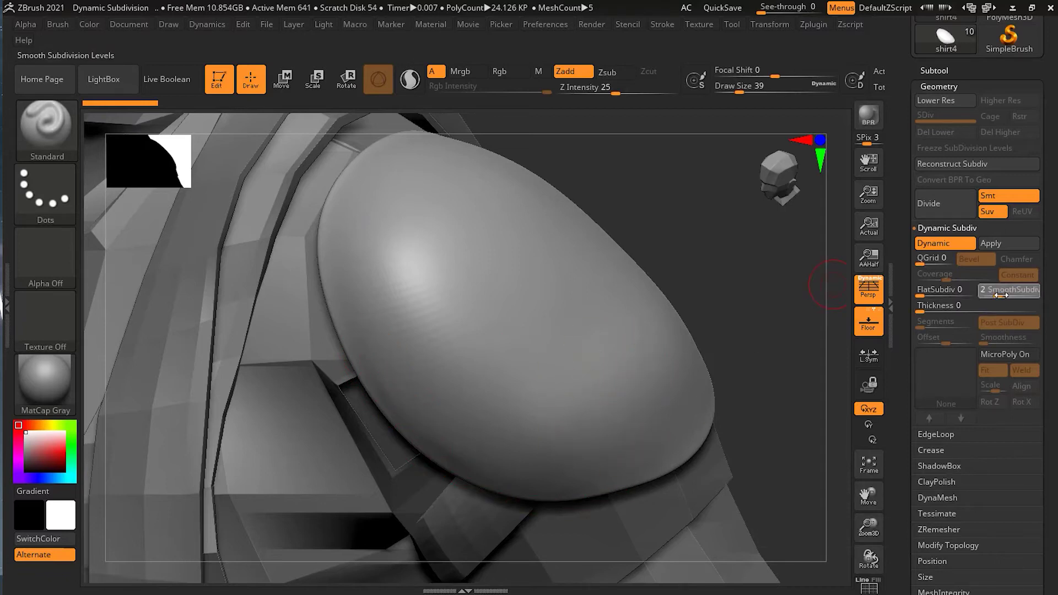
left_click_drag(1005, 295, 1005, 296)
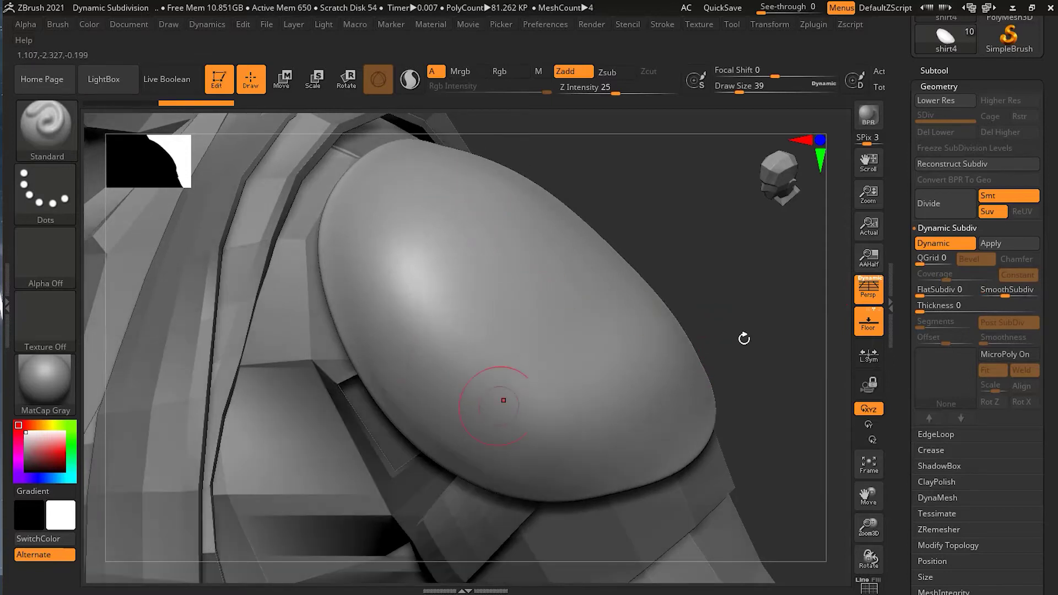
mouse_move(746, 319)
left_mouse_down()
mouse_move(709, 332)
mouse_move(763, 326)
left_mouse_up()
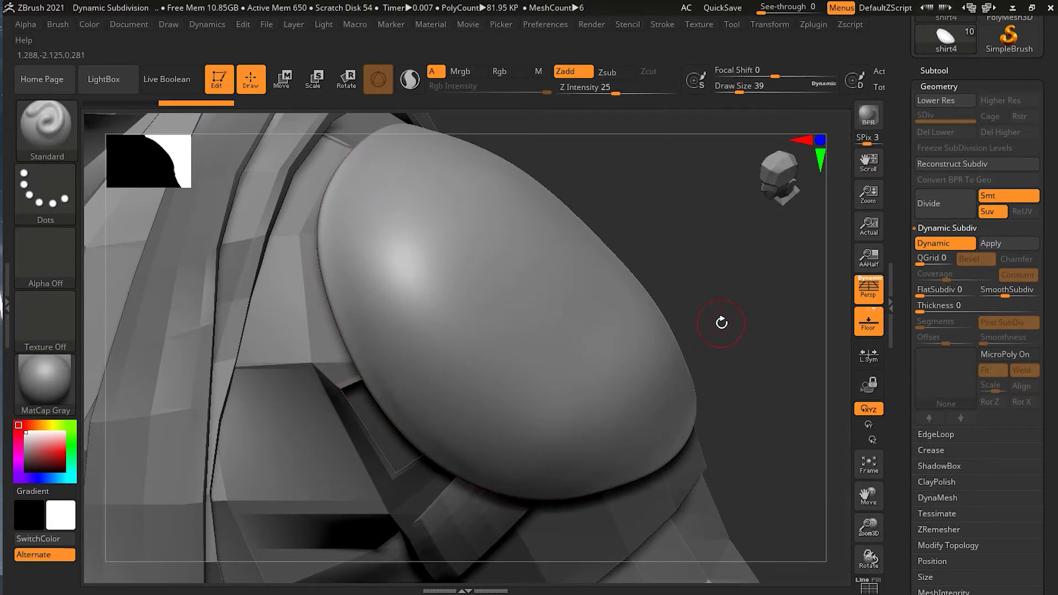
mouse_move(723, 323)
left_mouse_down()
mouse_move(749, 314)
mouse_move(709, 323)
left_mouse_up()
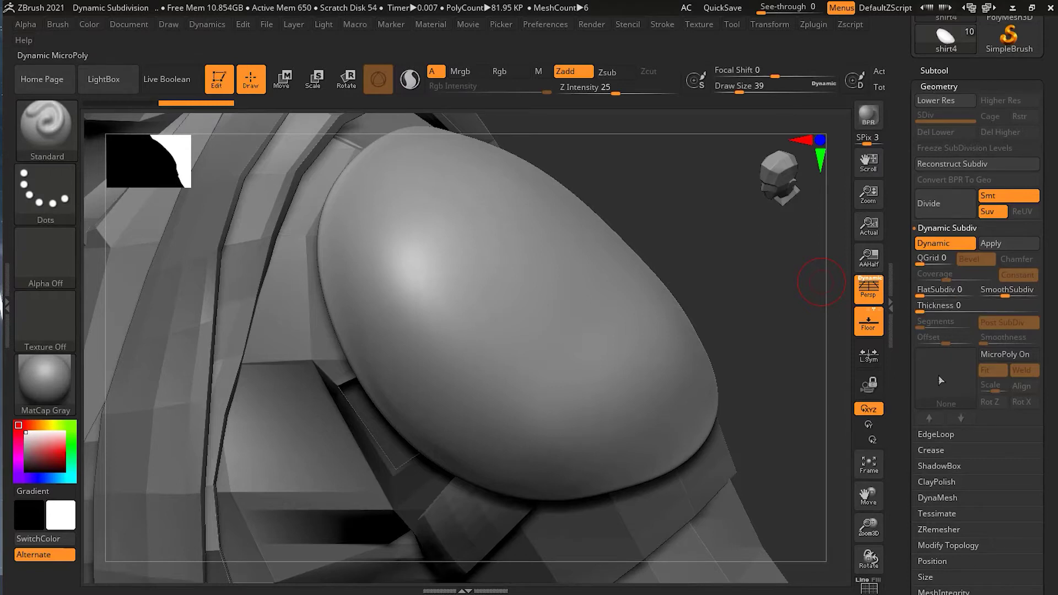
Set the crease tolerance in the Geometry crease settings to 60.
left_click(931, 451)
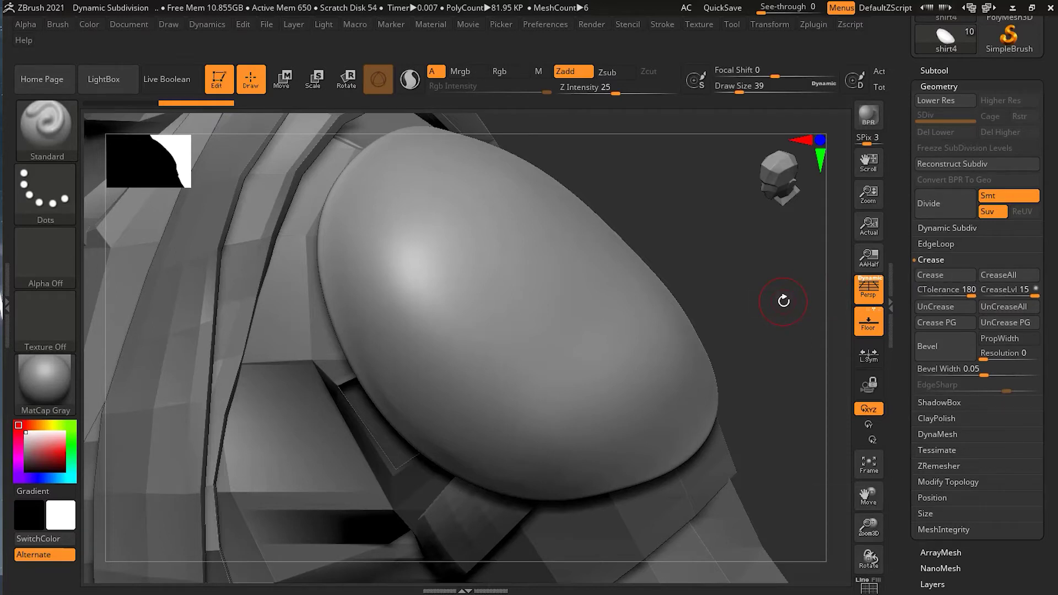
left_click(945, 292)
type("60")
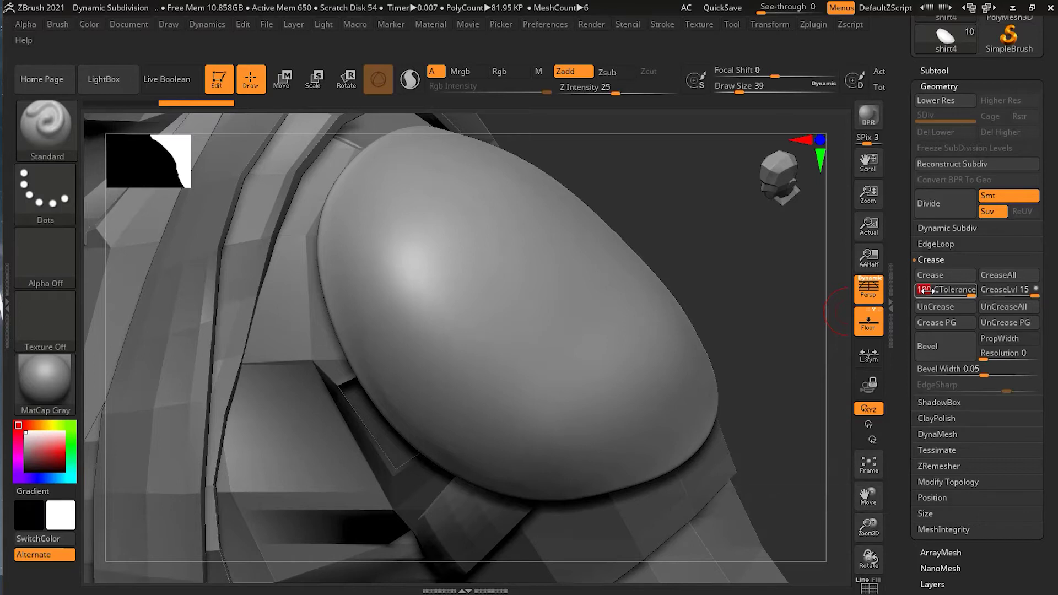
key("Return")
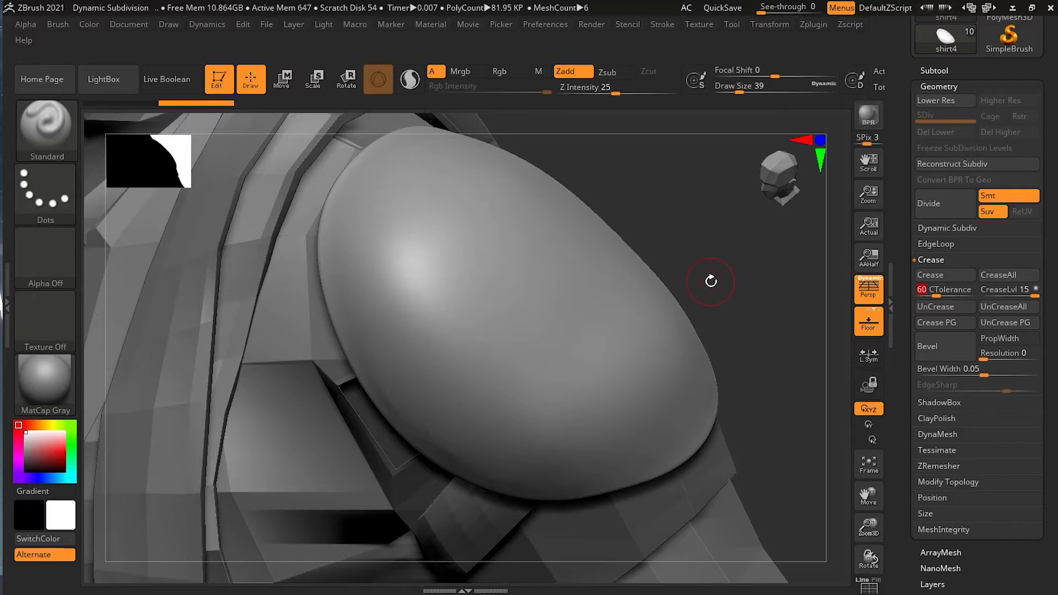
Try creasing the shoulder pad's edges with the polyframe displayed, undo the crease and hide the polyframe.
key("shift")
key("shift+f")
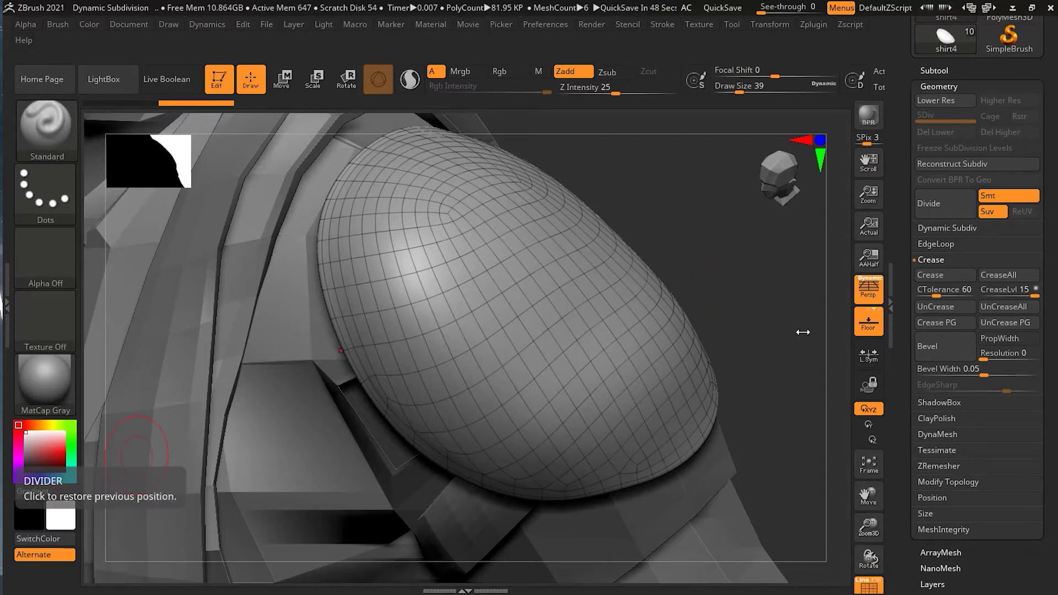
left_click(946, 277)
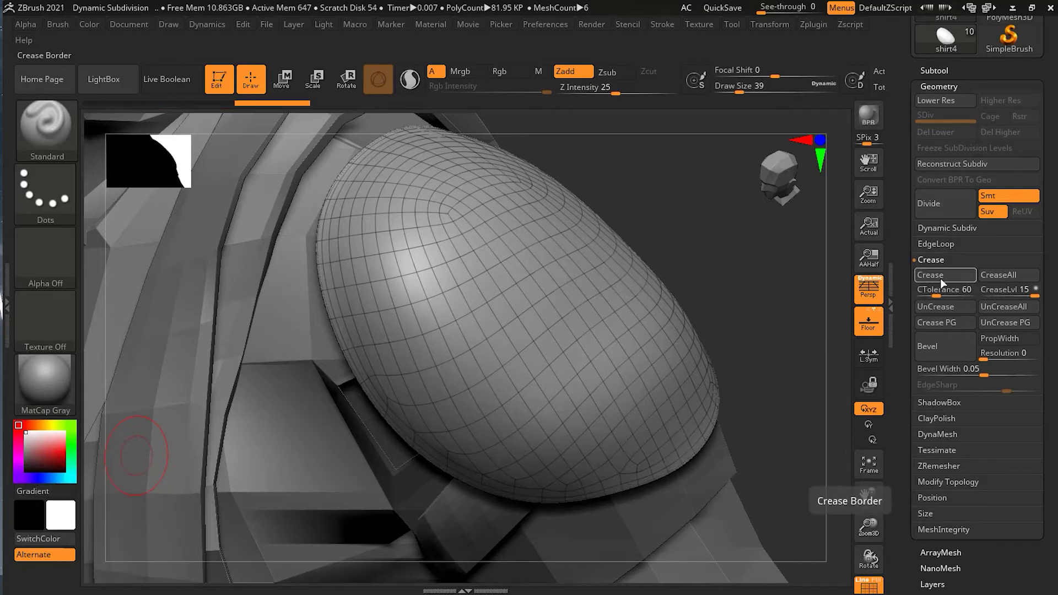
left_click_drag(713, 285, 726, 288)
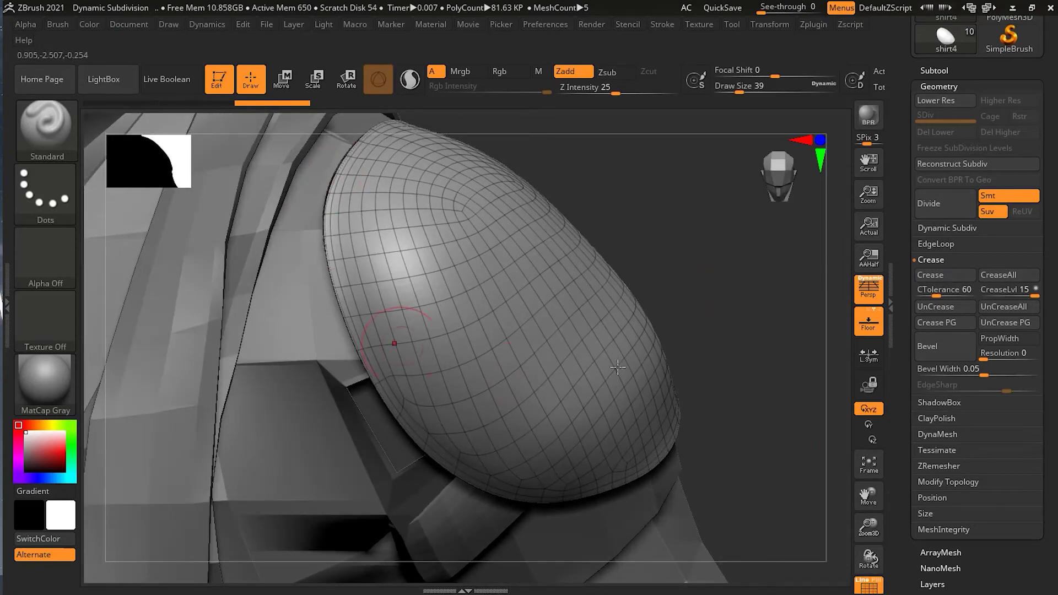
key("ctrl")
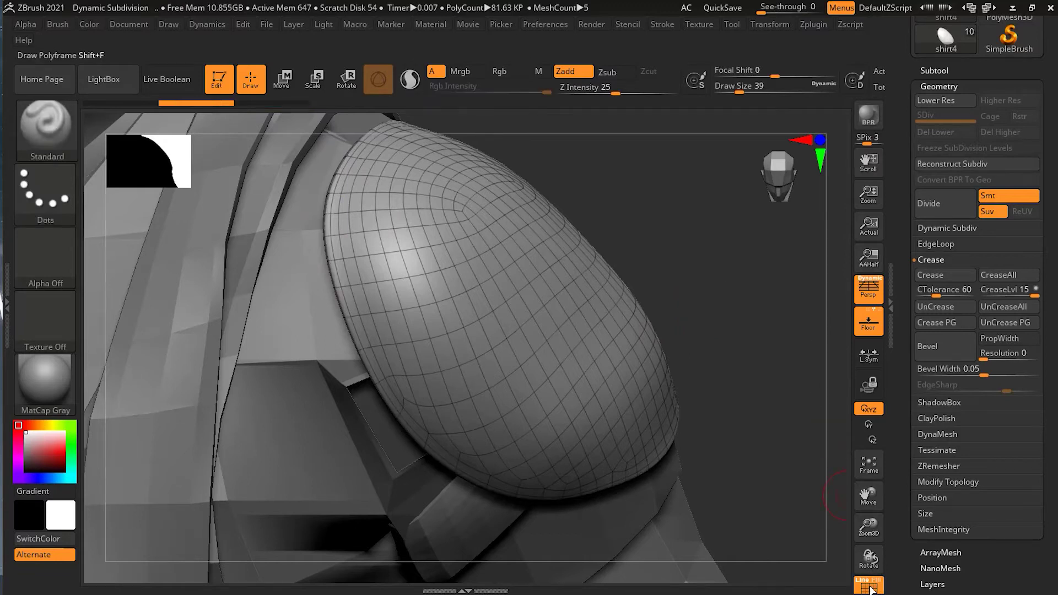
key("shift+f")
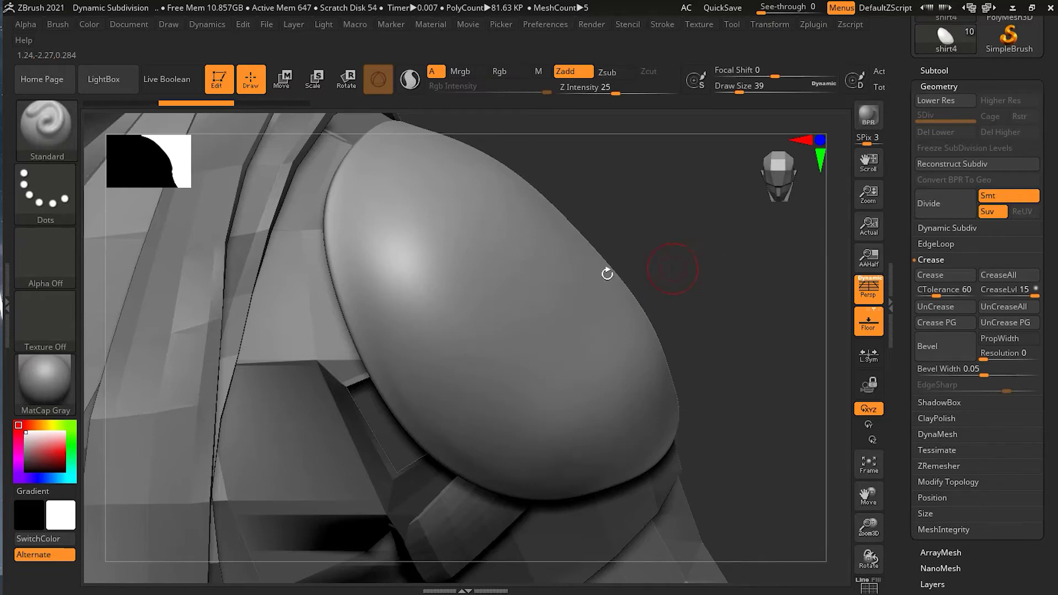
Crease the shoulder pad's edges at the 60 tolerance, inspect the rim up close, and undo the crease.
left_click_drag(661, 214, 753, 233)
left_click_drag(657, 212, 732, 349)
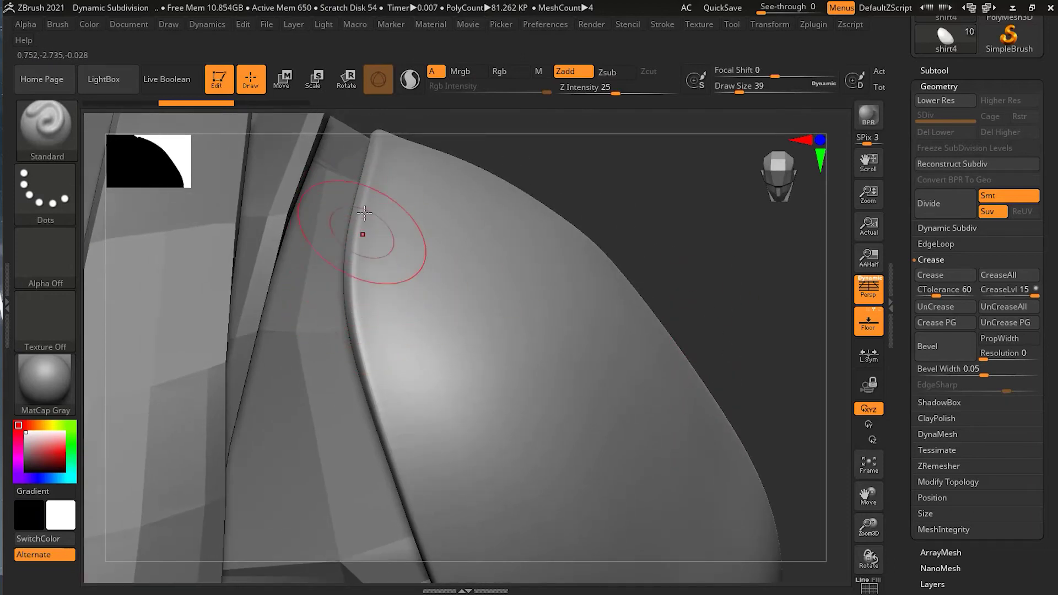
left_click(940, 275)
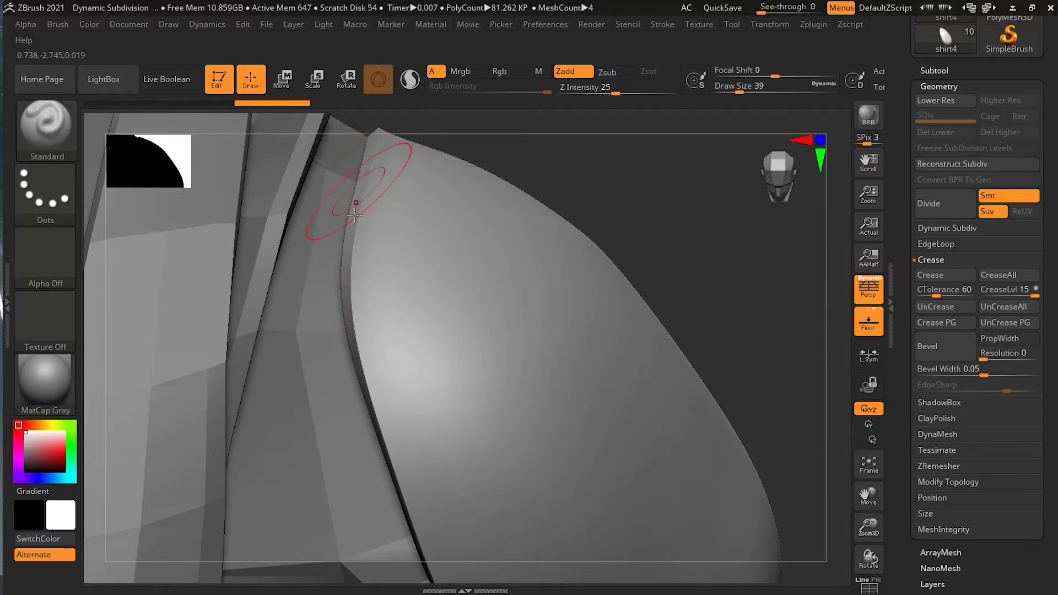
left_click_drag(650, 207, 675, 206)
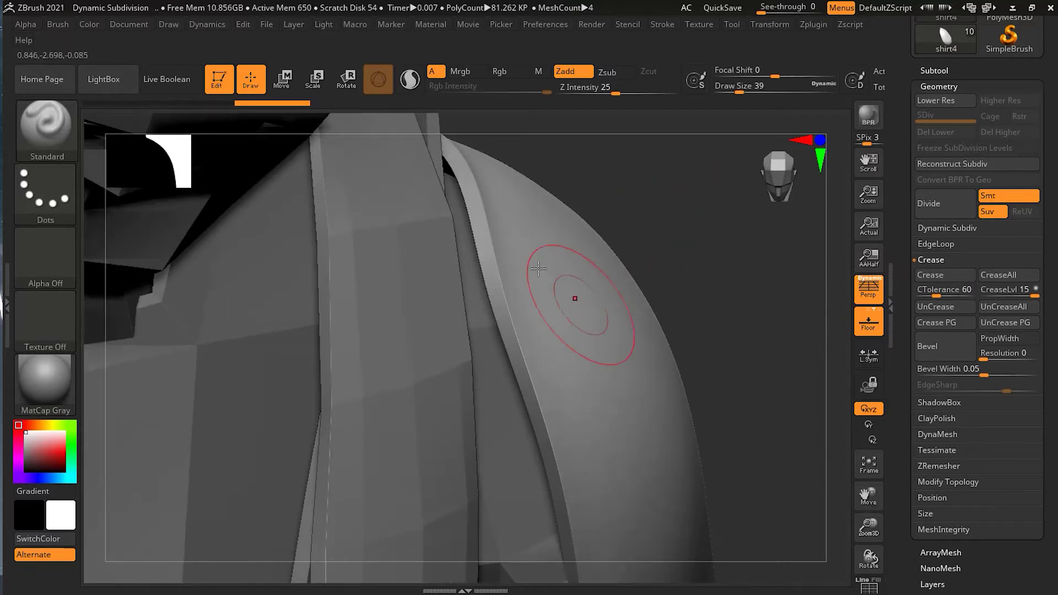
mouse_move(778, 315)
left_mouse_down()
mouse_move(758, 331)
mouse_move(751, 285)
left_mouse_up()
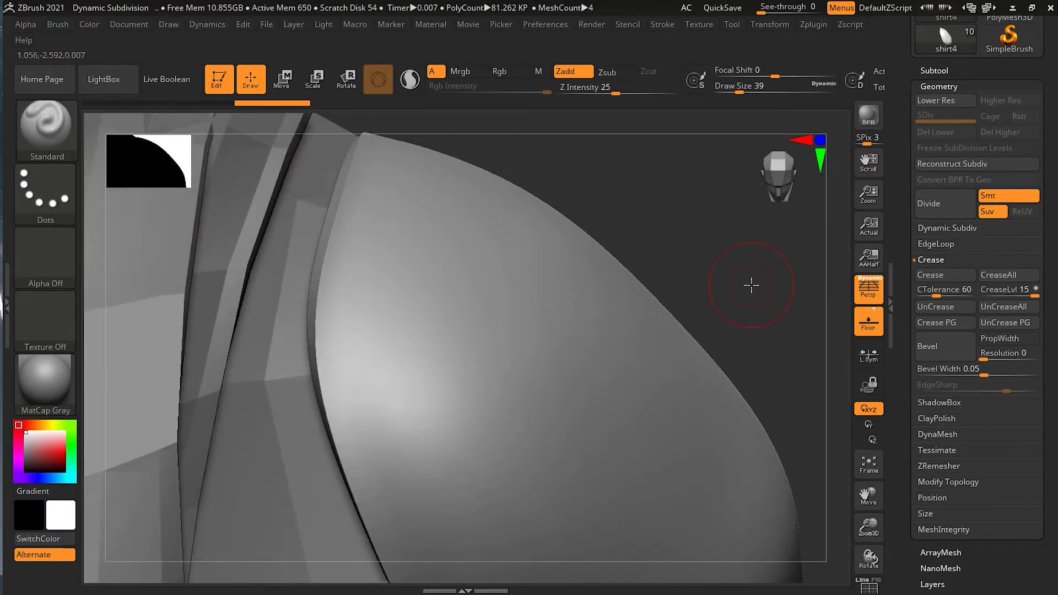
key("ctrl")
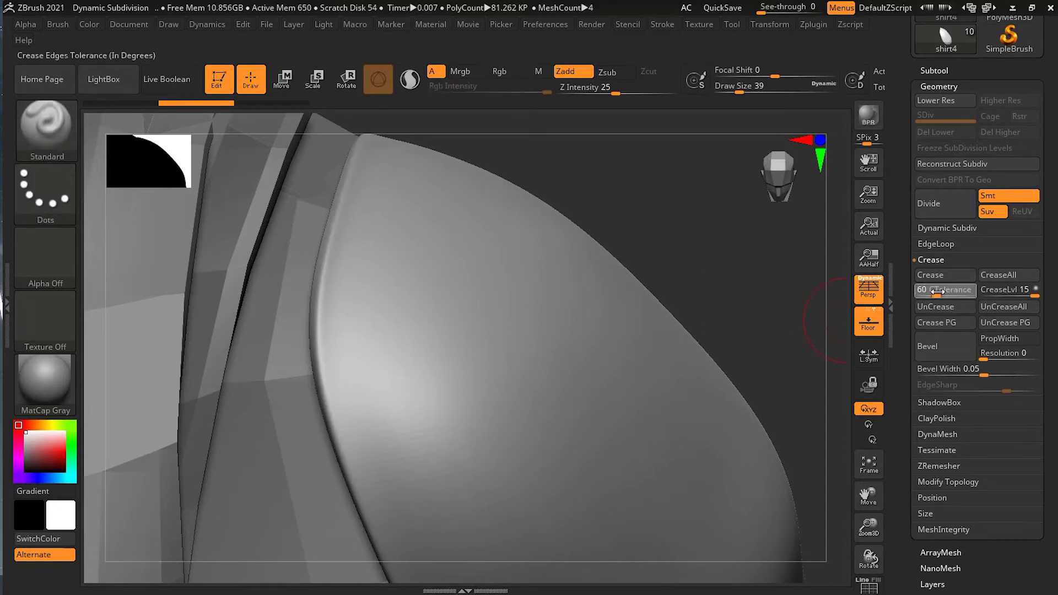
Set the crease tolerance to 180 and try creasing the shoulder pad's edges.
type("180")
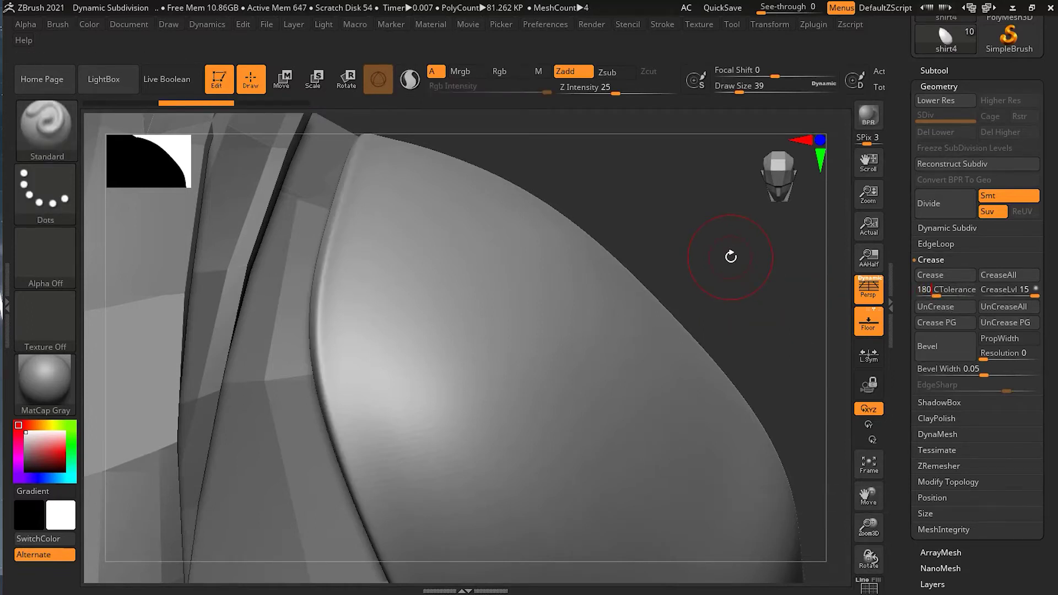
key("Return")
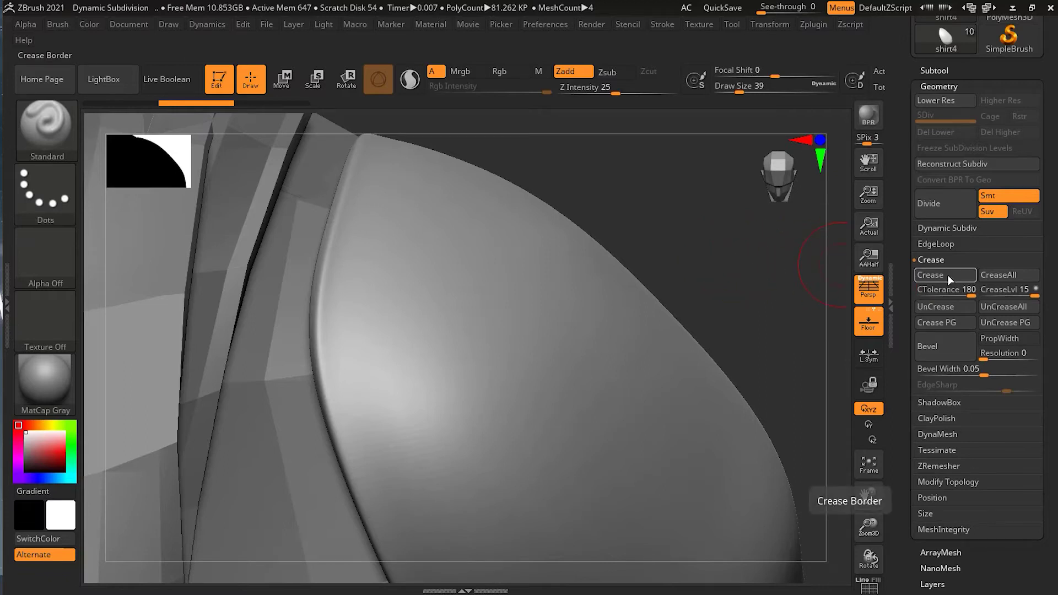
left_click_drag(676, 240, 679, 241)
left_click(931, 274)
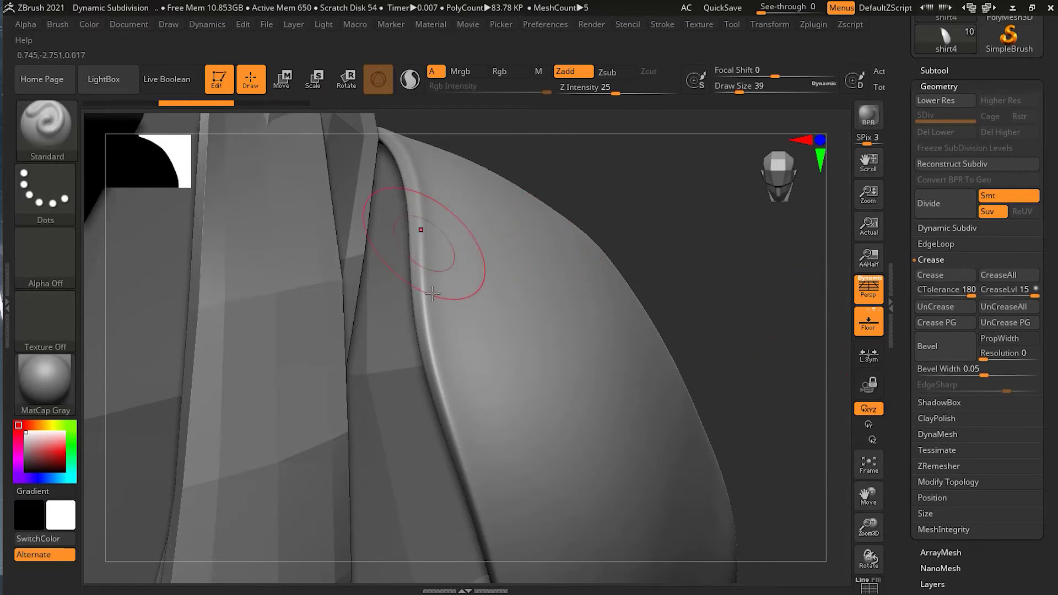
Set the crease tolerance to 60 and crease the shoulder pad's edges.
left_click(931, 289)
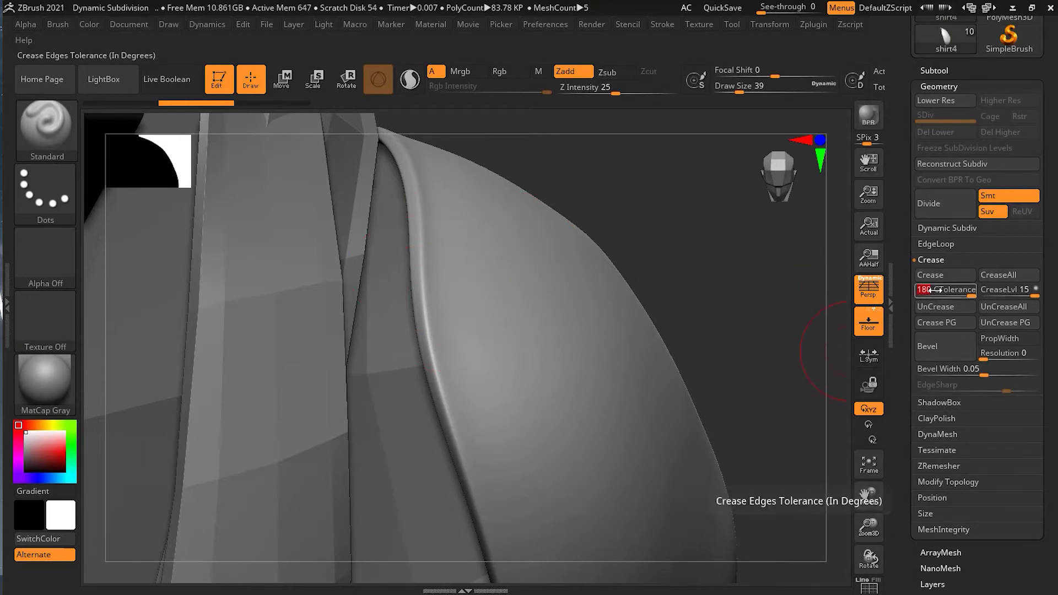
type("60")
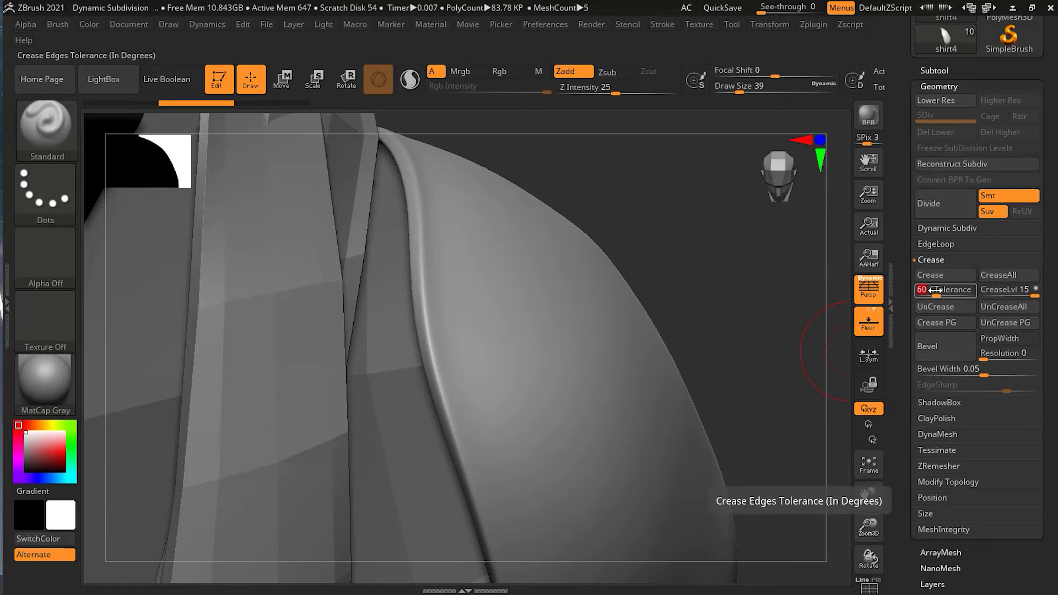
key("Return")
left_click(930, 275)
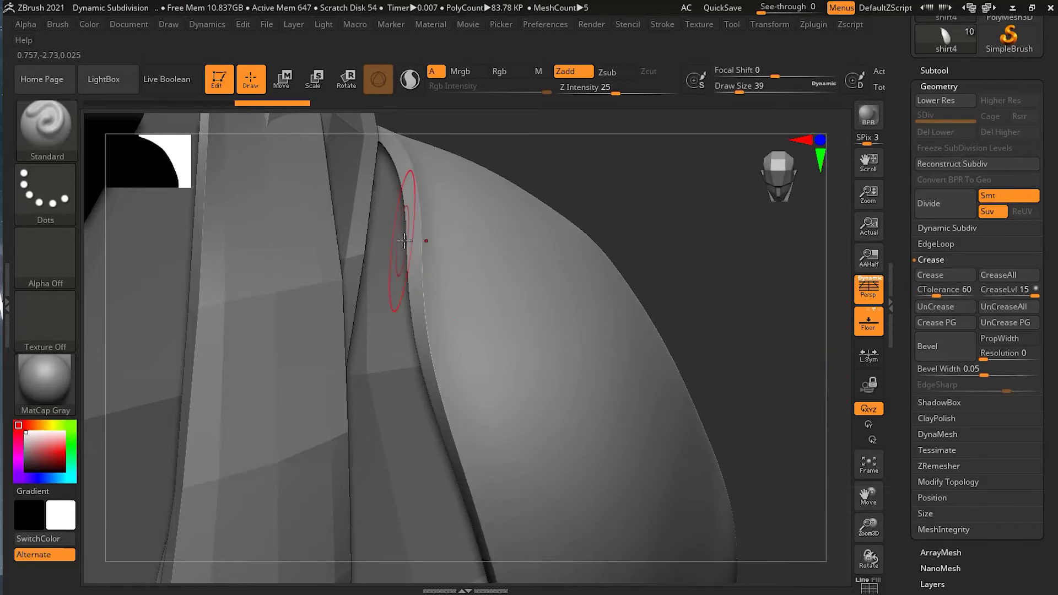
Undo the last crease and crease the shoulder pad's edges with a tolerance of 10.
key("shift+d")
left_click(951, 290)
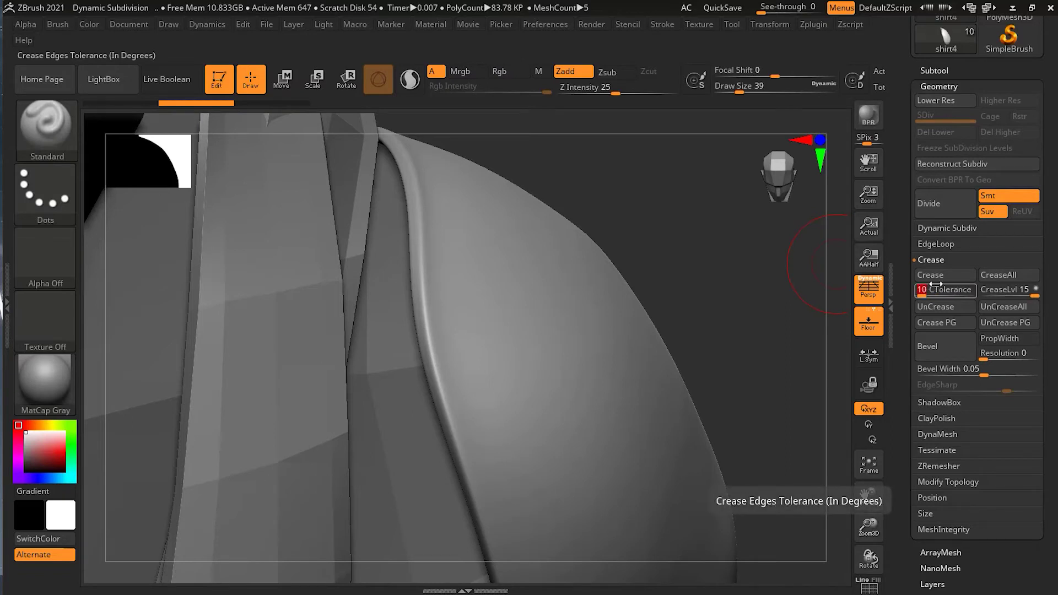
left_click(939, 275)
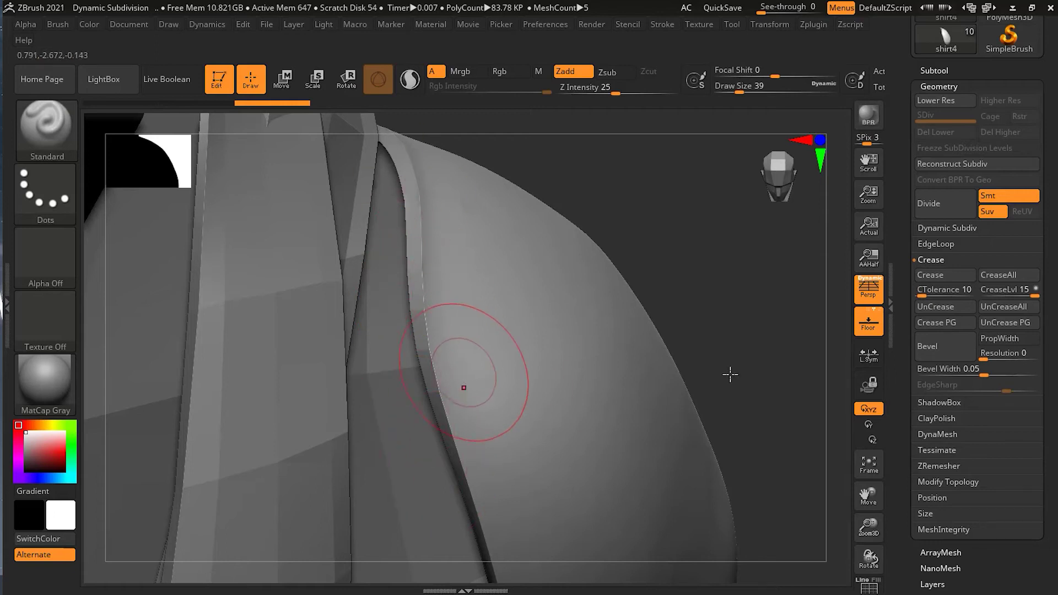
Return the crease tolerance to 60, undo the existing crease, reapply it, and check the shoulder pad's rim.
left_click(935, 289)
type("60")
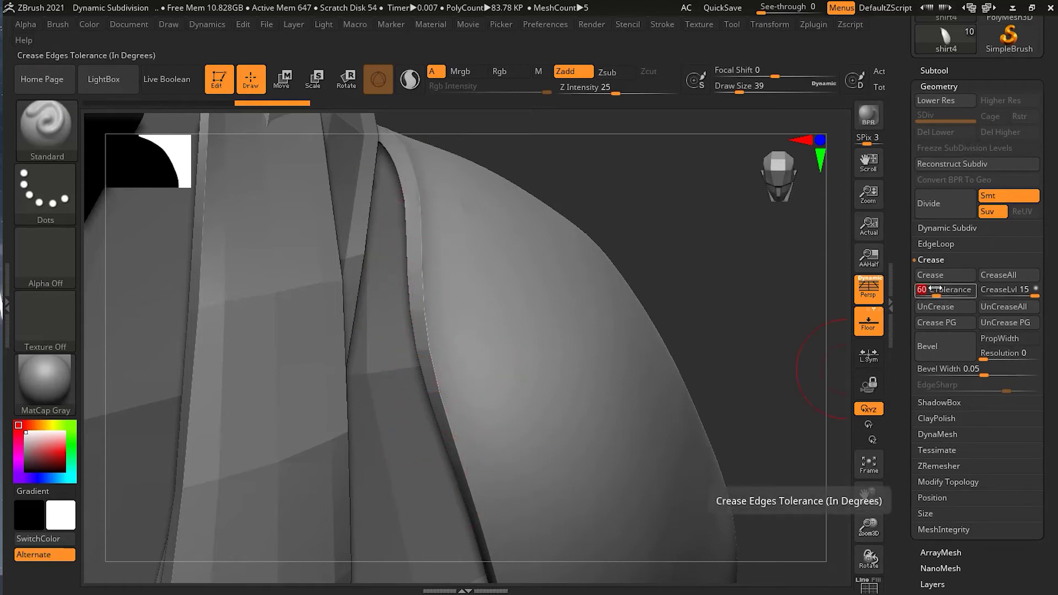
key("Return")
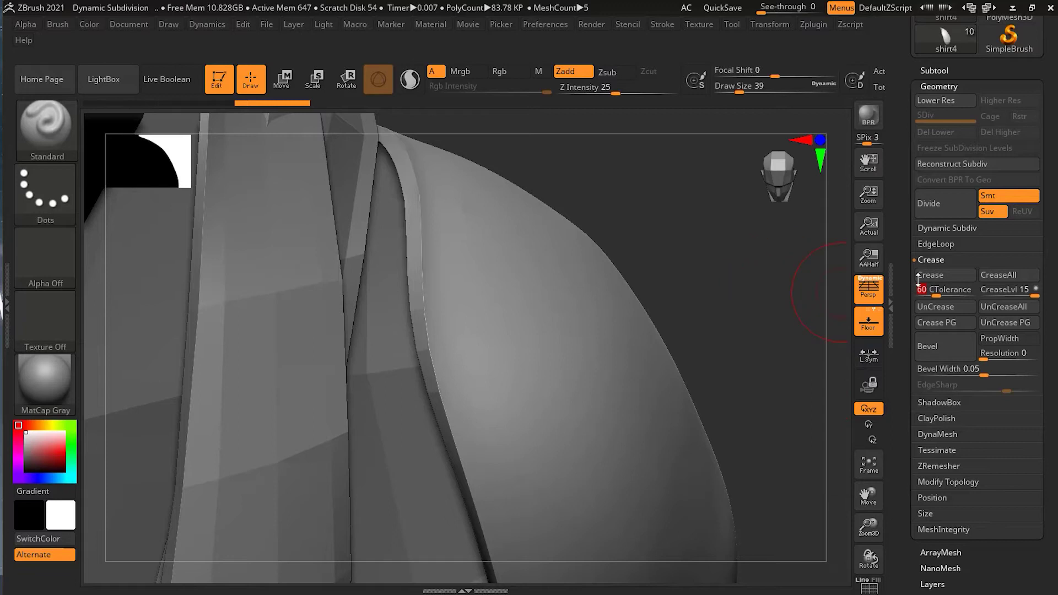
left_click(944, 280)
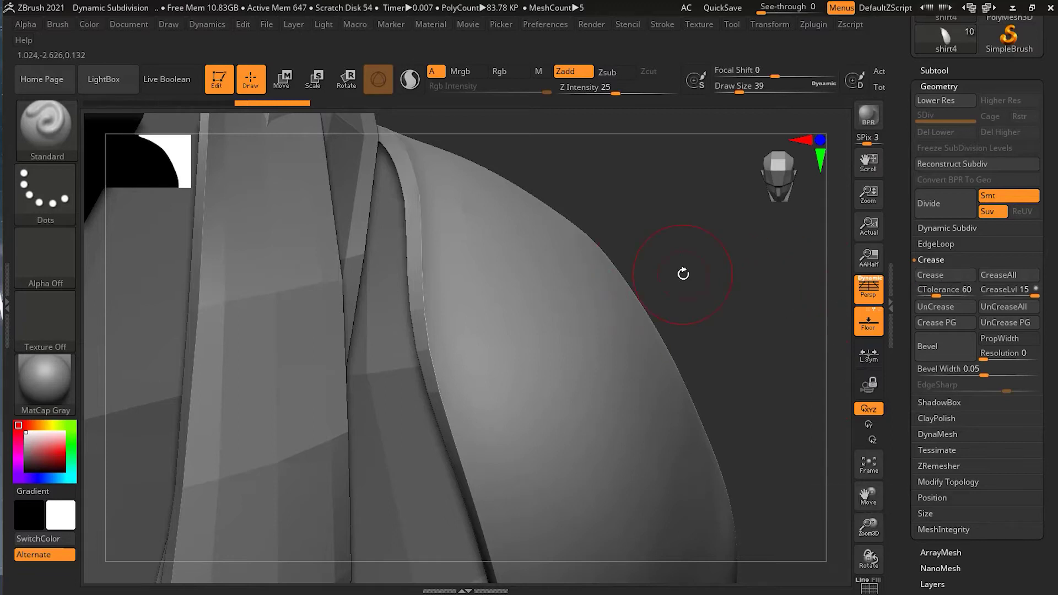
key("ctrl")
left_click(933, 276)
left_click_drag(695, 292, 698, 290)
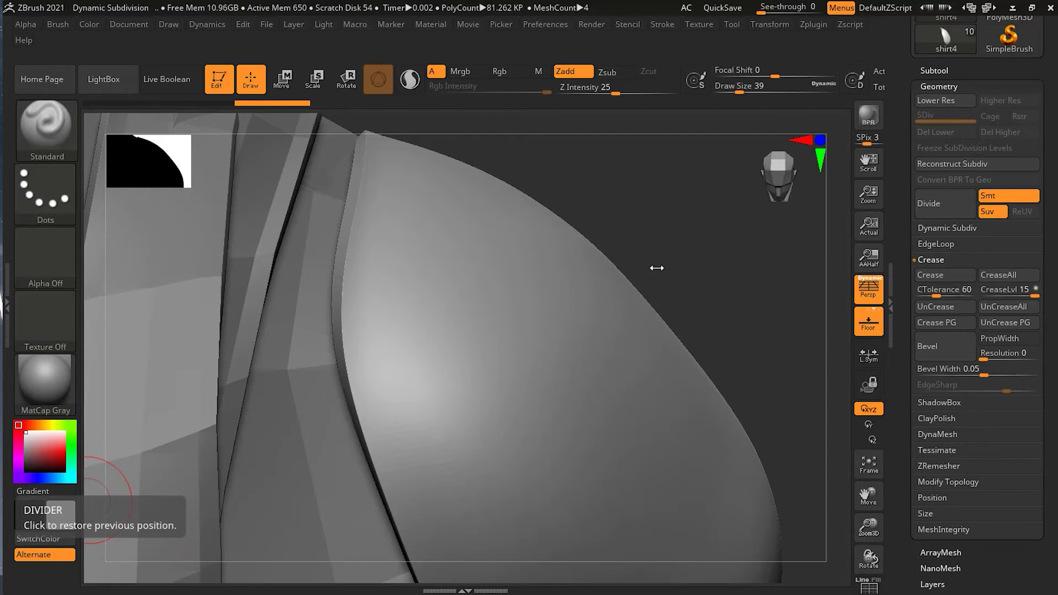
Uncrease the shoulder pad's edges and check the rim from another angle.
left_click(935, 307)
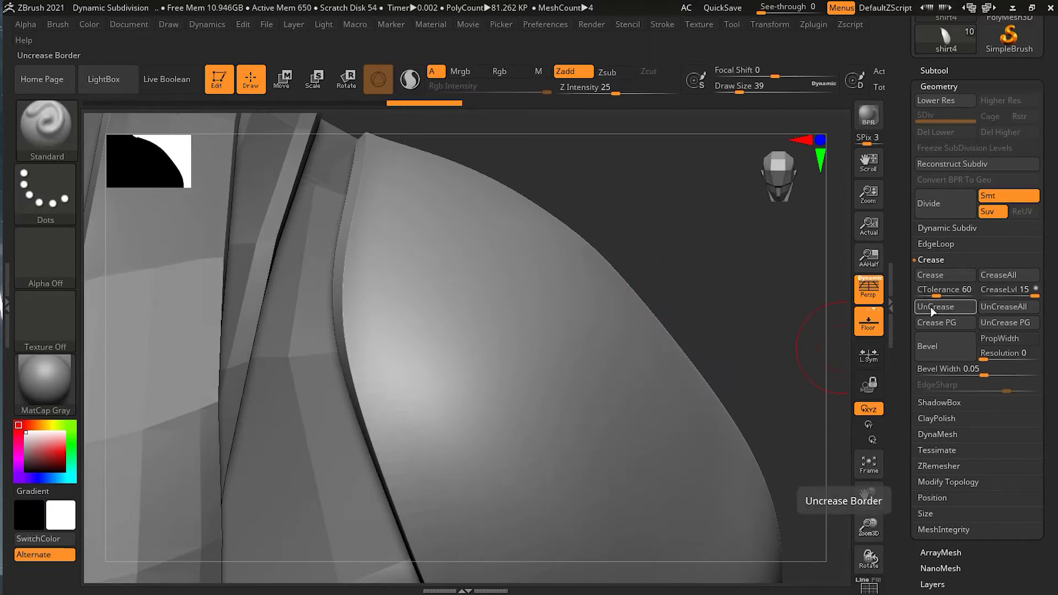
left_click(948, 312)
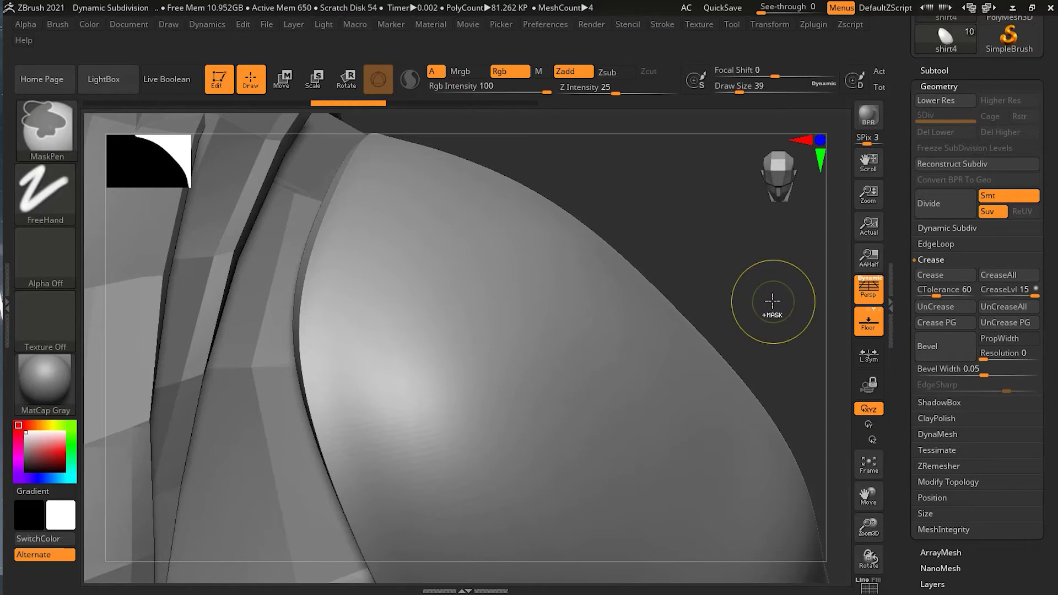
left_click_drag(739, 276, 743, 281)
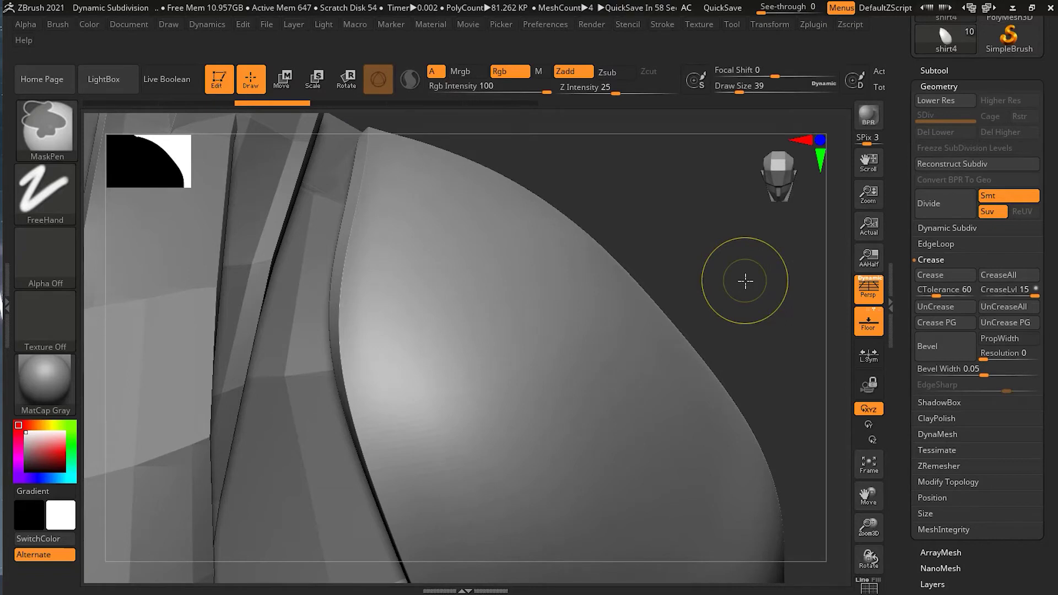
left_click_drag(748, 286, 853, 297)
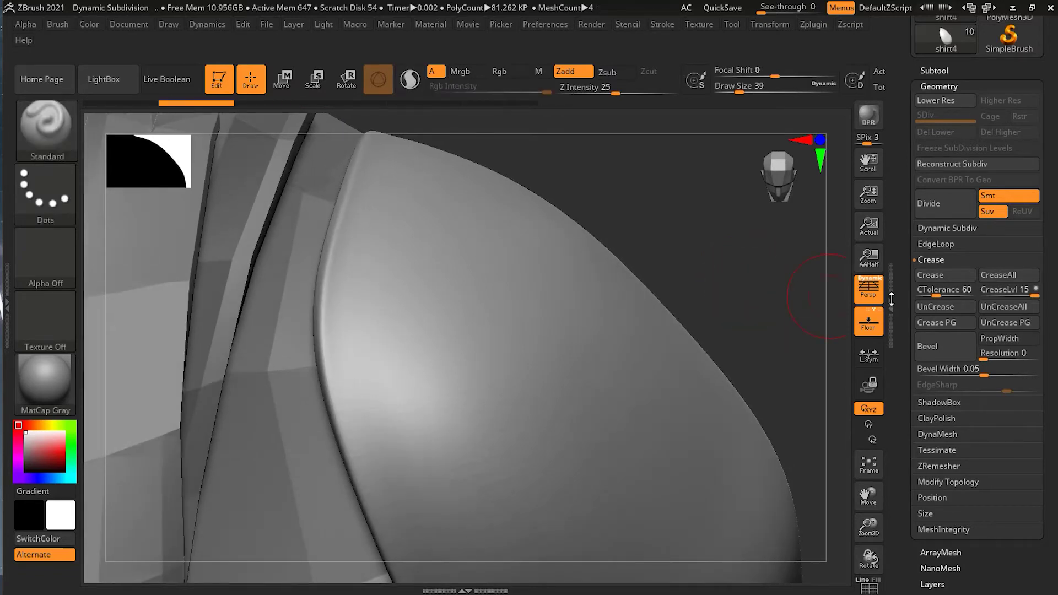
Crease the shoulder pad's edges again to compare the rim, and remove that crease.
left_click(941, 276)
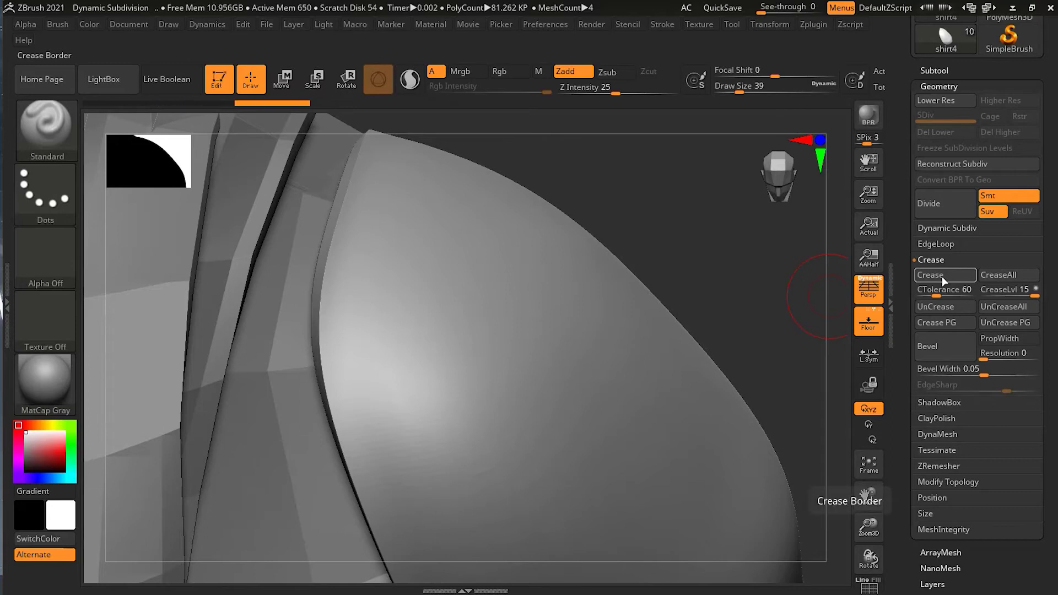
key("ctrl")
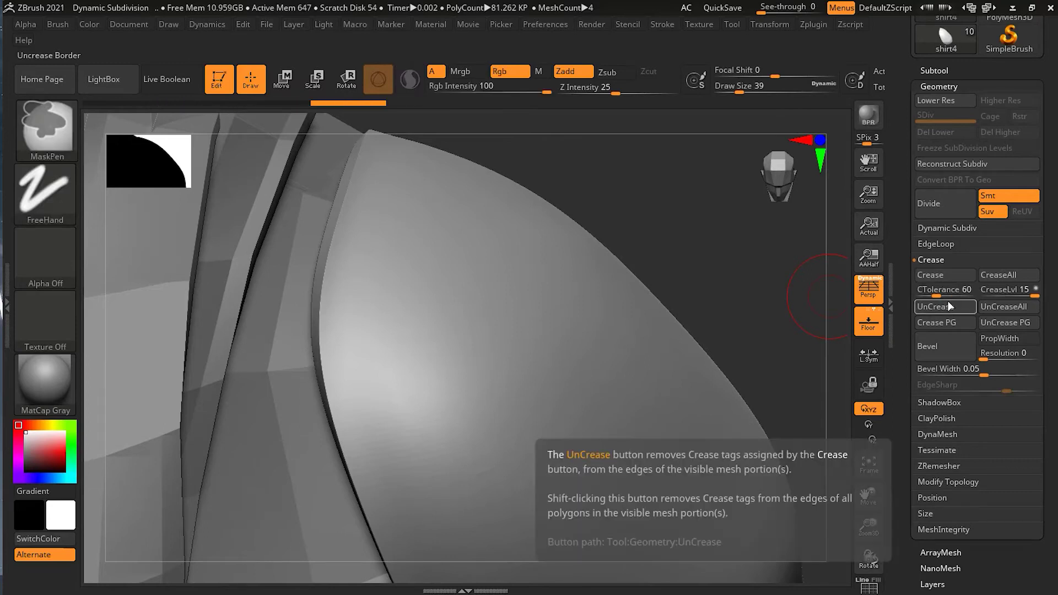
left_click(934, 308)
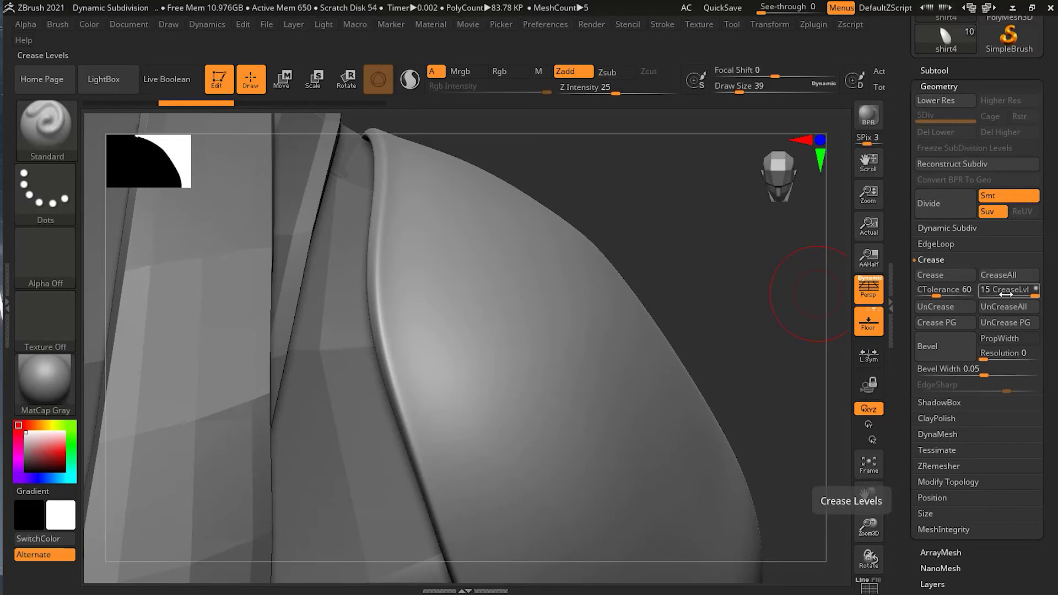
left_click(1002, 275)
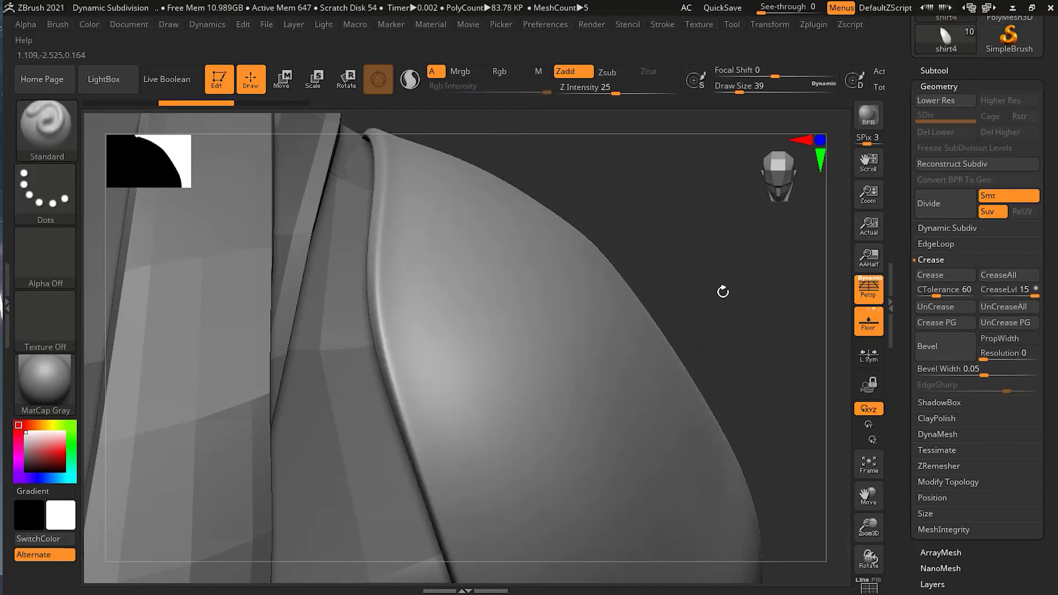
key("d")
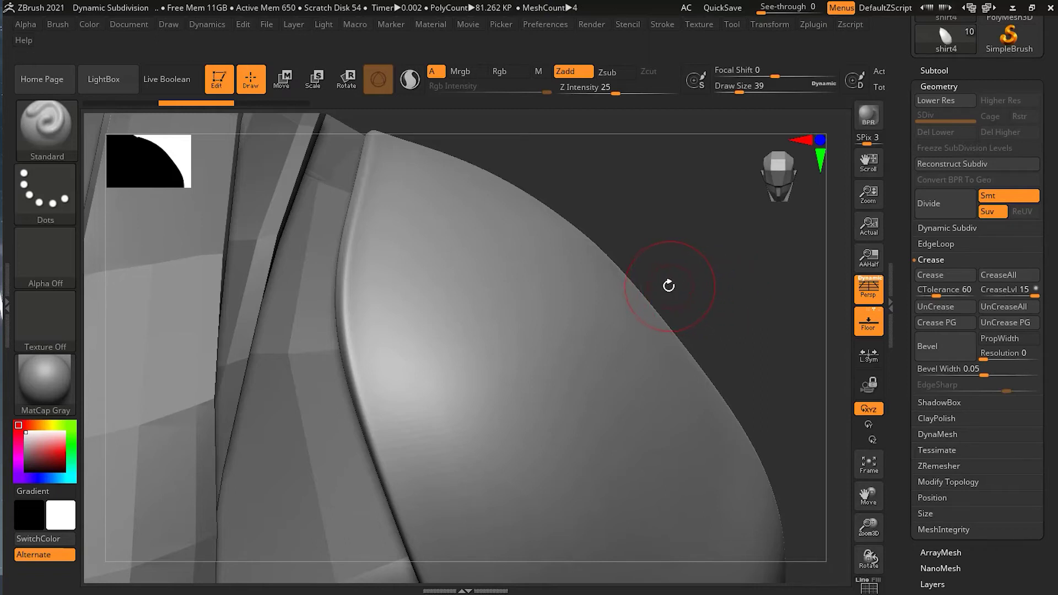
Show the shoulder pad's polygon wireframe and switch to the ZModeler brush.
key("shift")
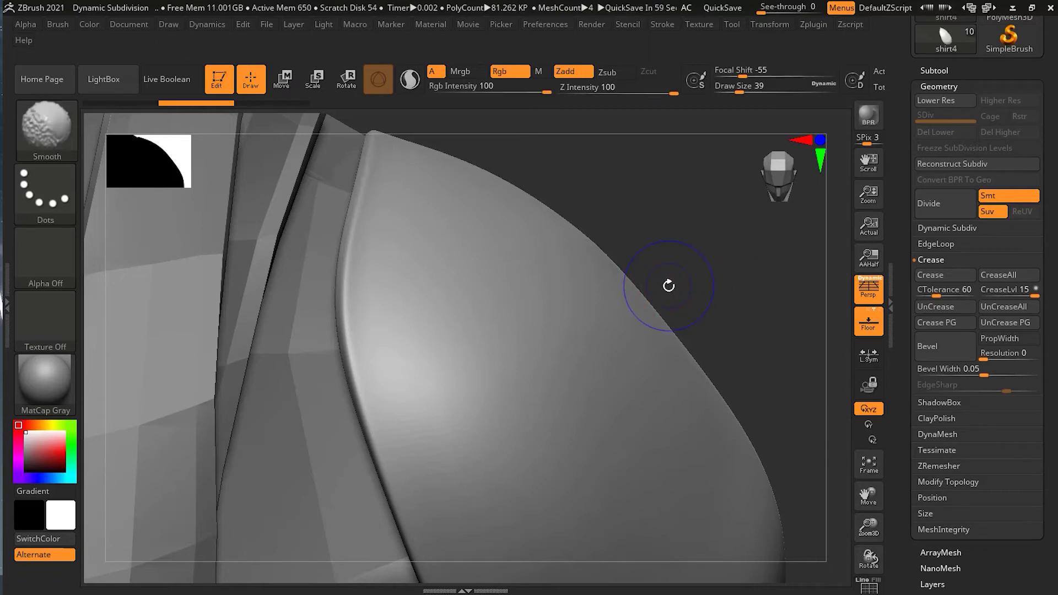
key("shift+f")
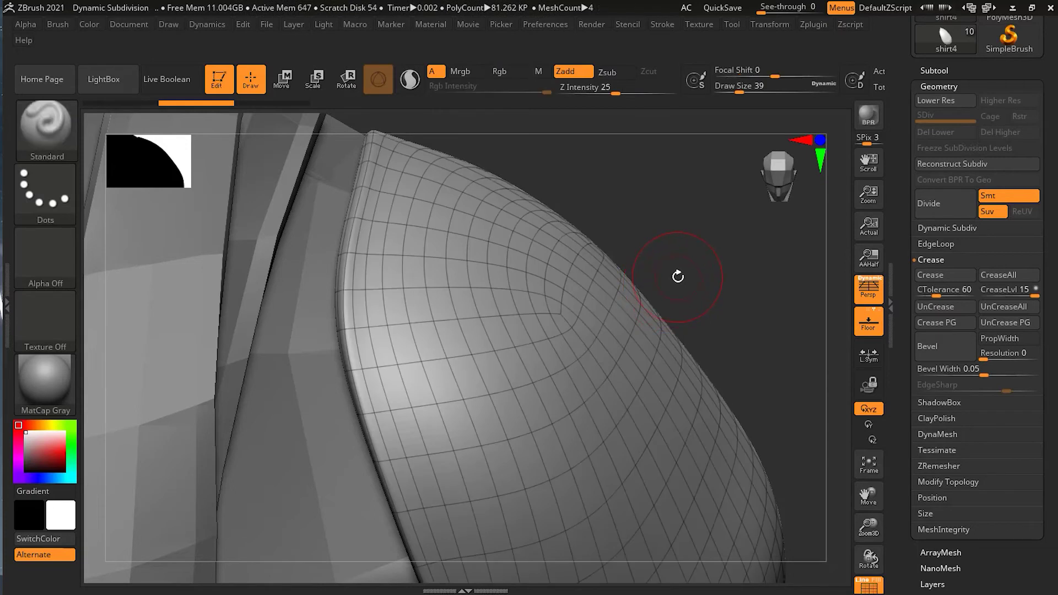
left_click_drag(618, 228, 680, 236)
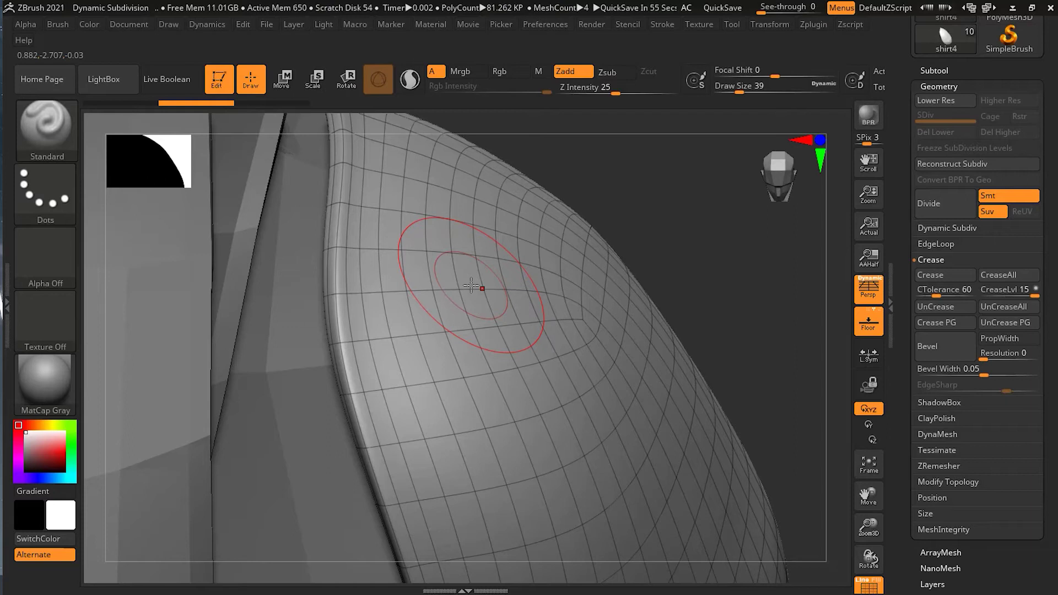
key("b")
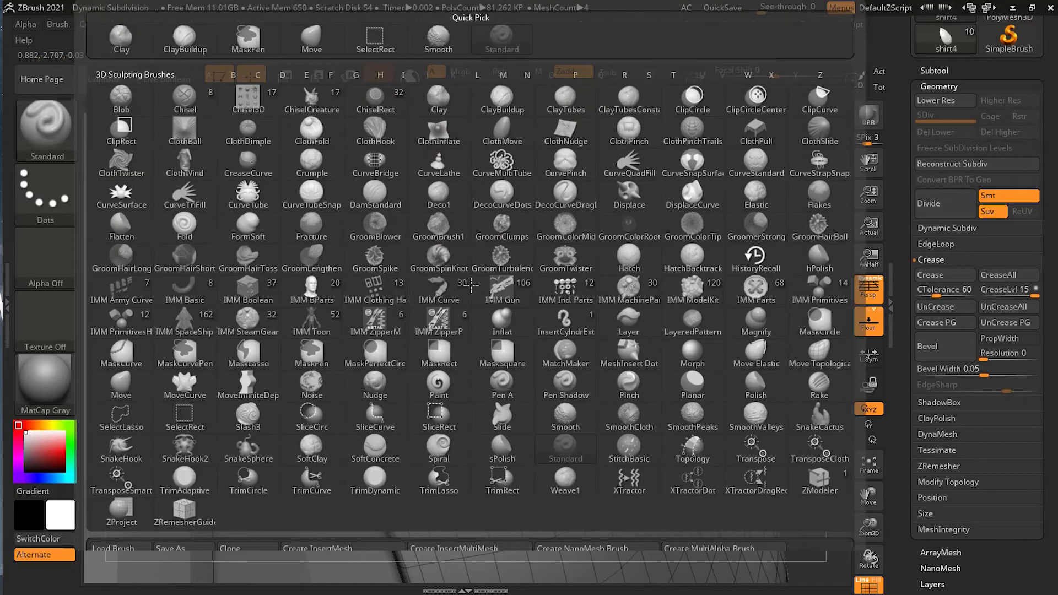
key("z")
key("m")
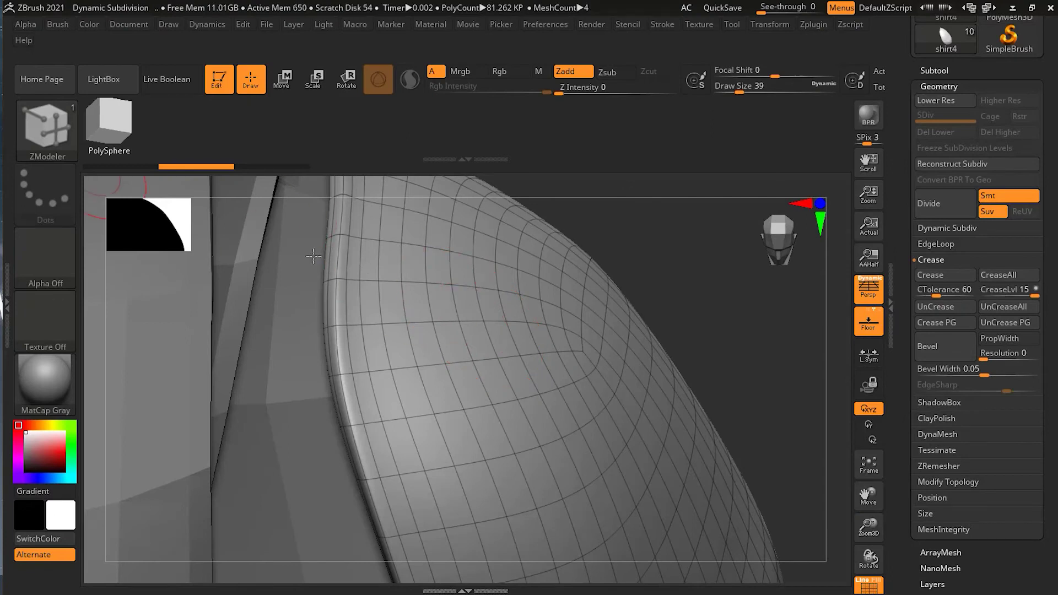
left_click_drag(709, 319, 567, 342)
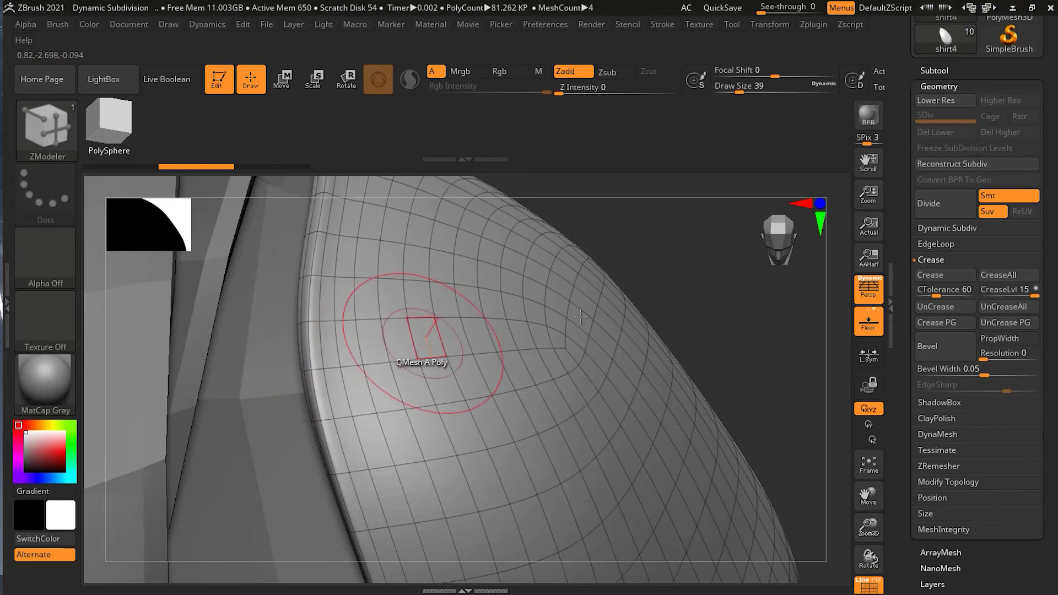
left_click_drag(649, 279, 771, 319)
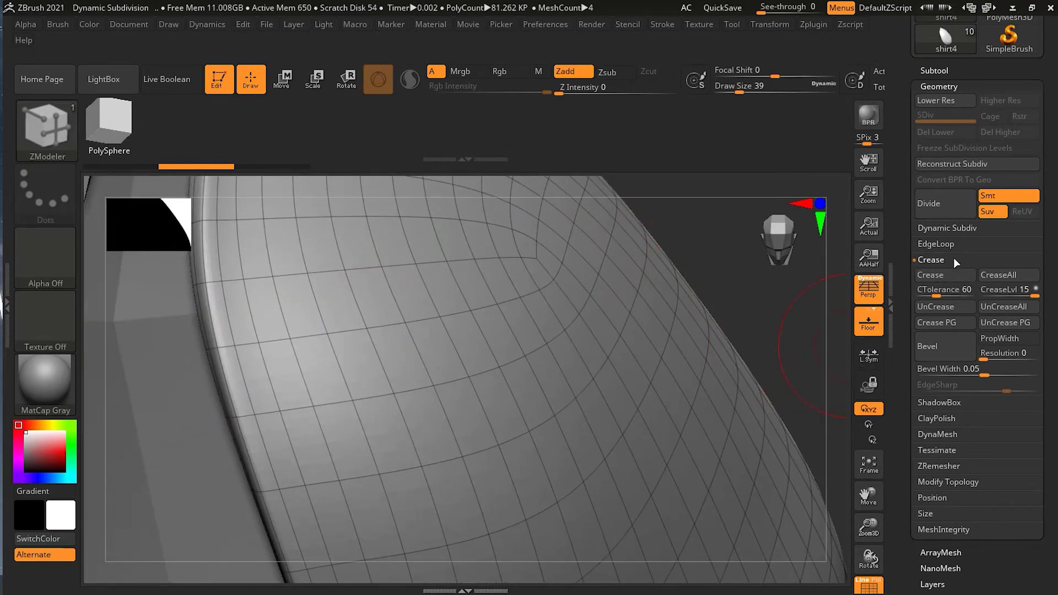
scroll(1052, 259, "up", 2)
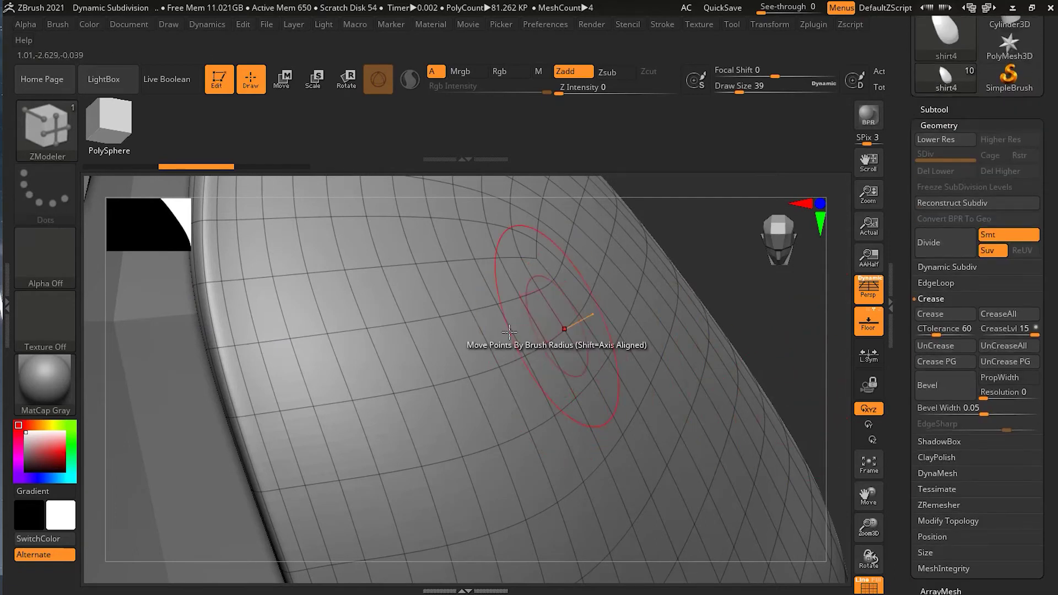
left_click(565, 341)
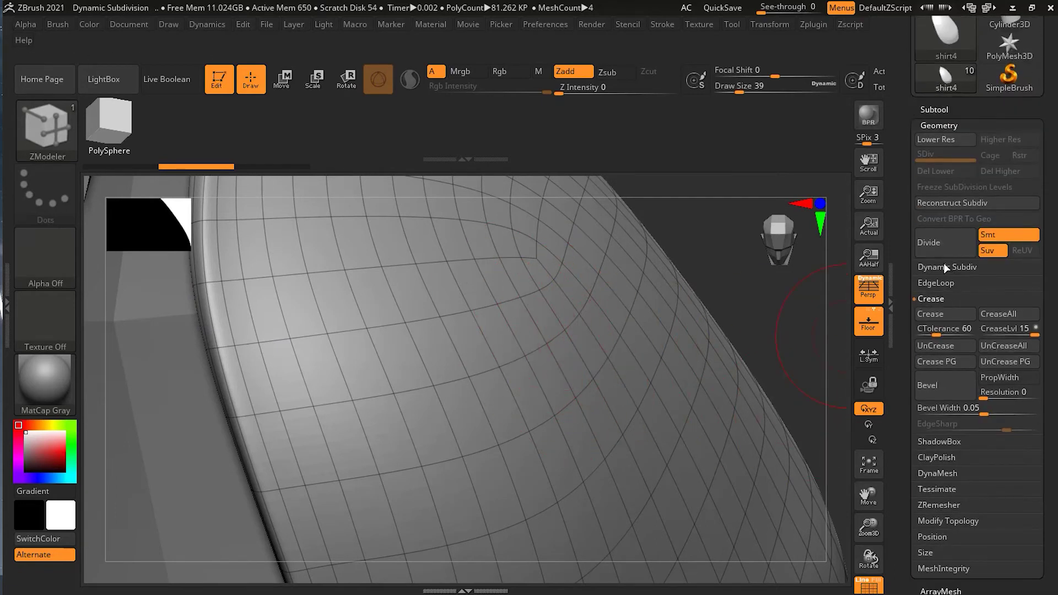
left_click_drag(733, 270, 774, 375)
left_click_drag(682, 297, 685, 282)
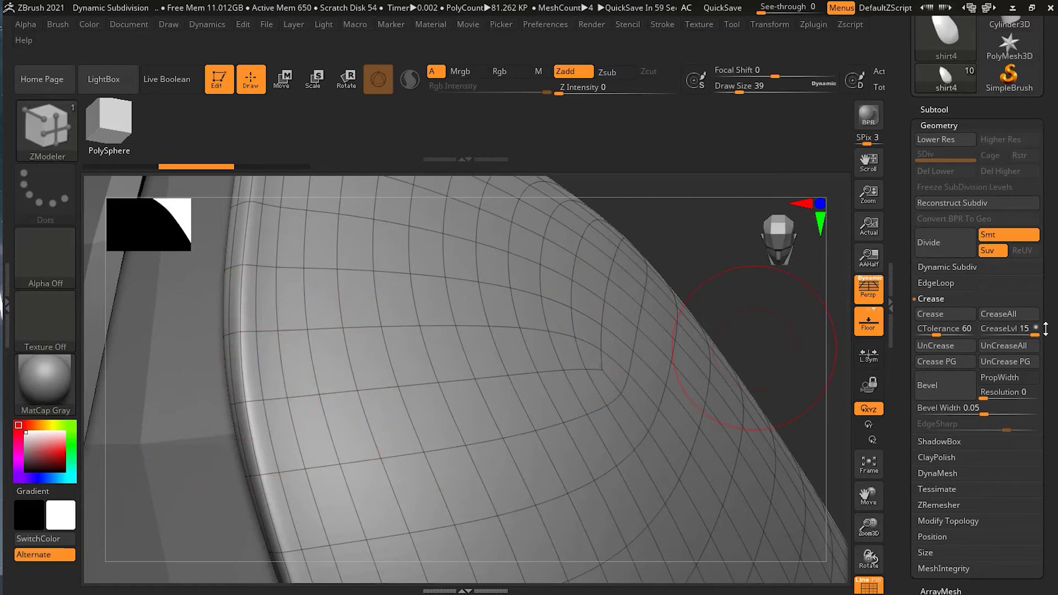
left_click(964, 266)
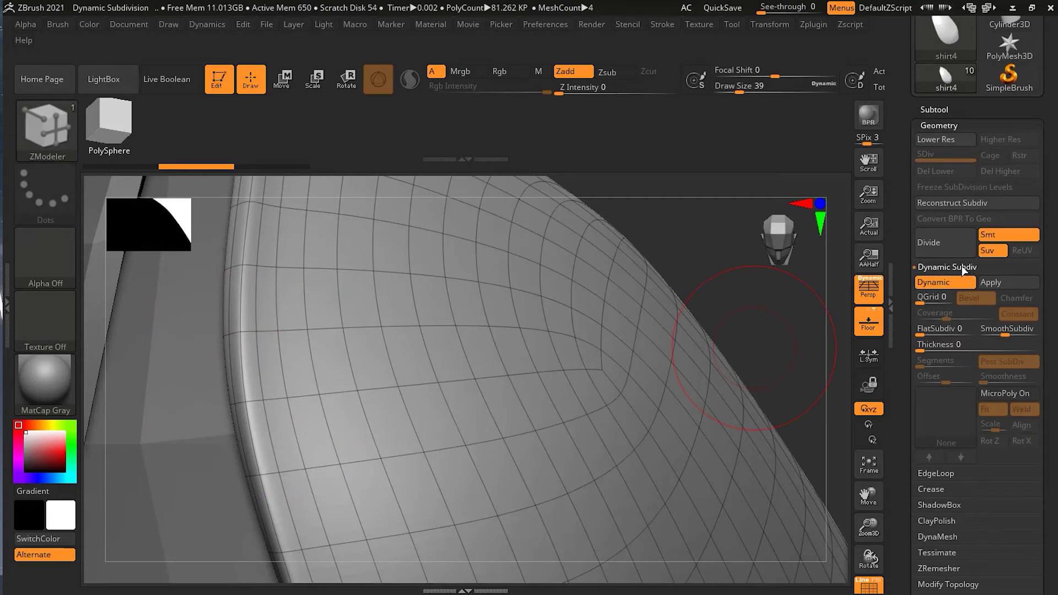
left_click(962, 268)
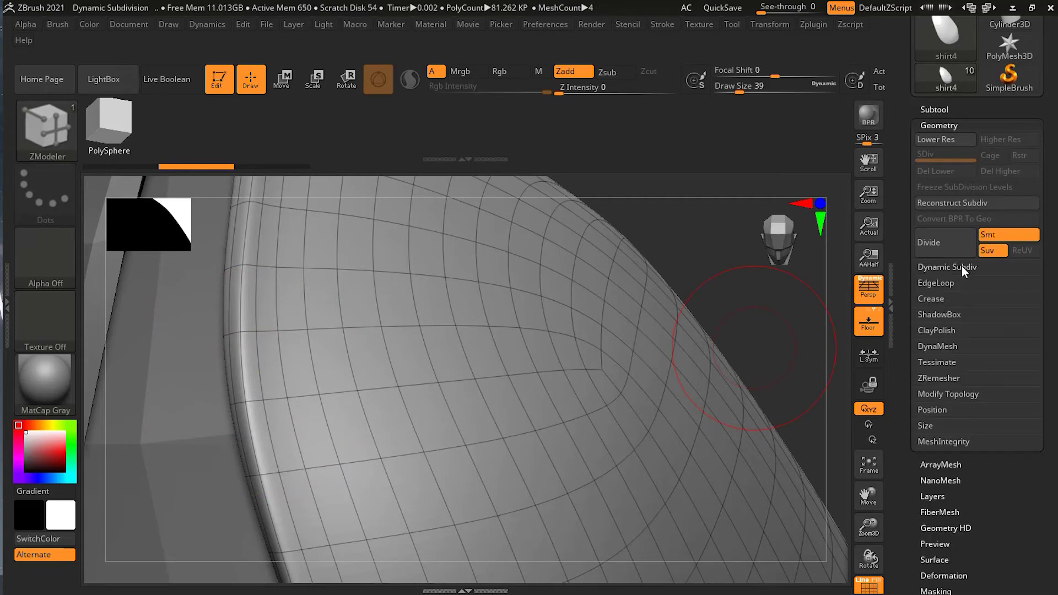
left_click(936, 299)
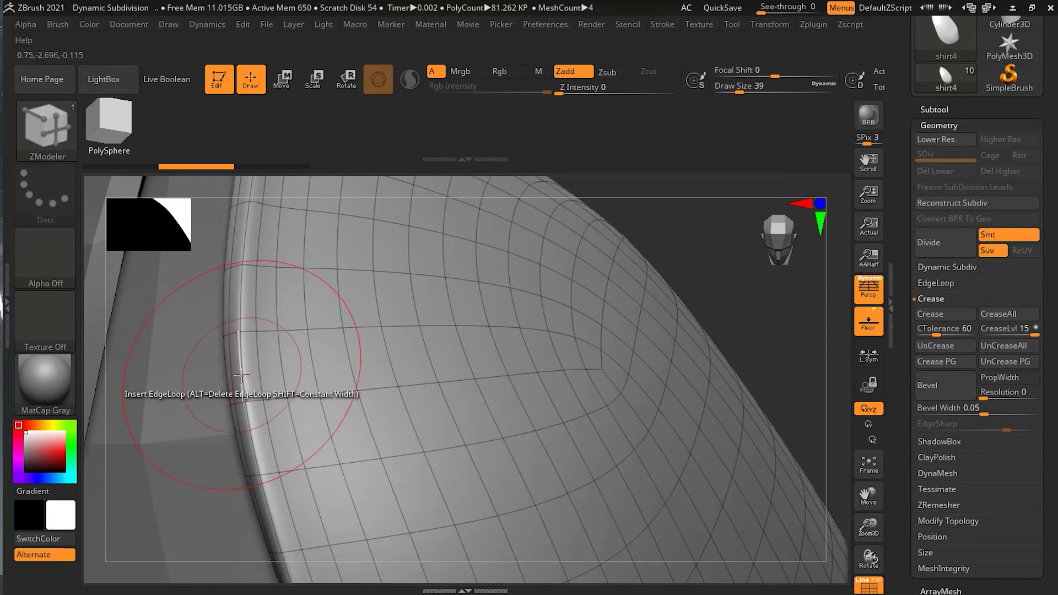
Set the ZModeler edge action to Crease with target EdgeLoop Complete and crease the edge loop along the shoulder pad's rim.
key("space")
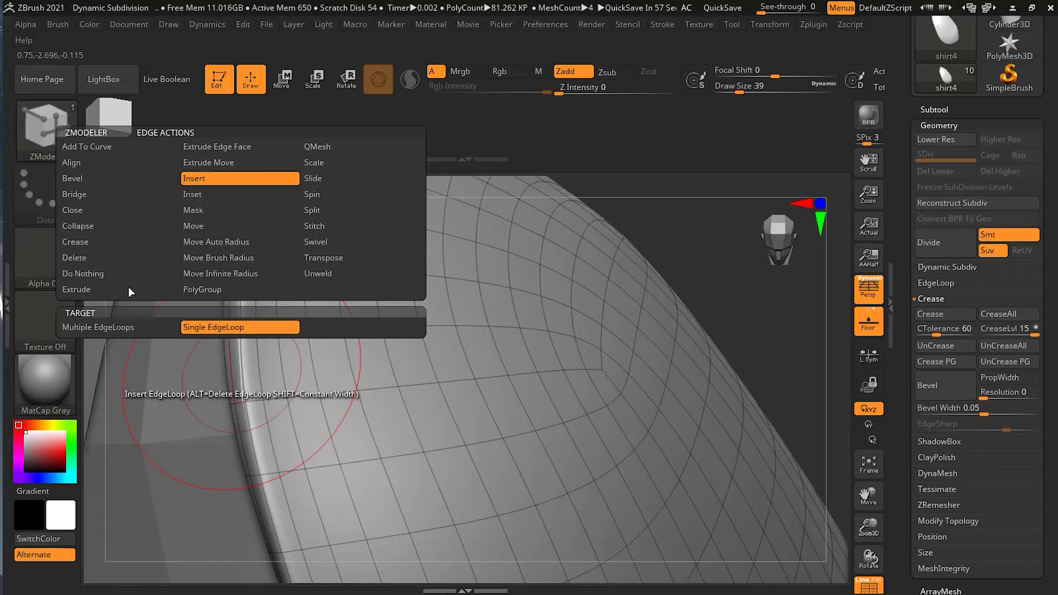
left_click(94, 238)
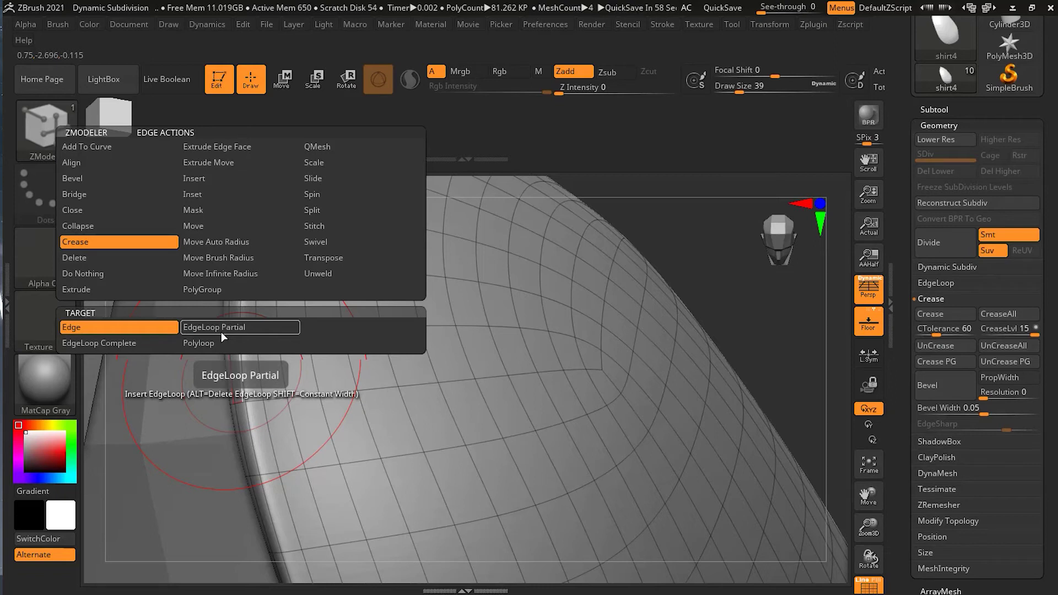
left_click(140, 345)
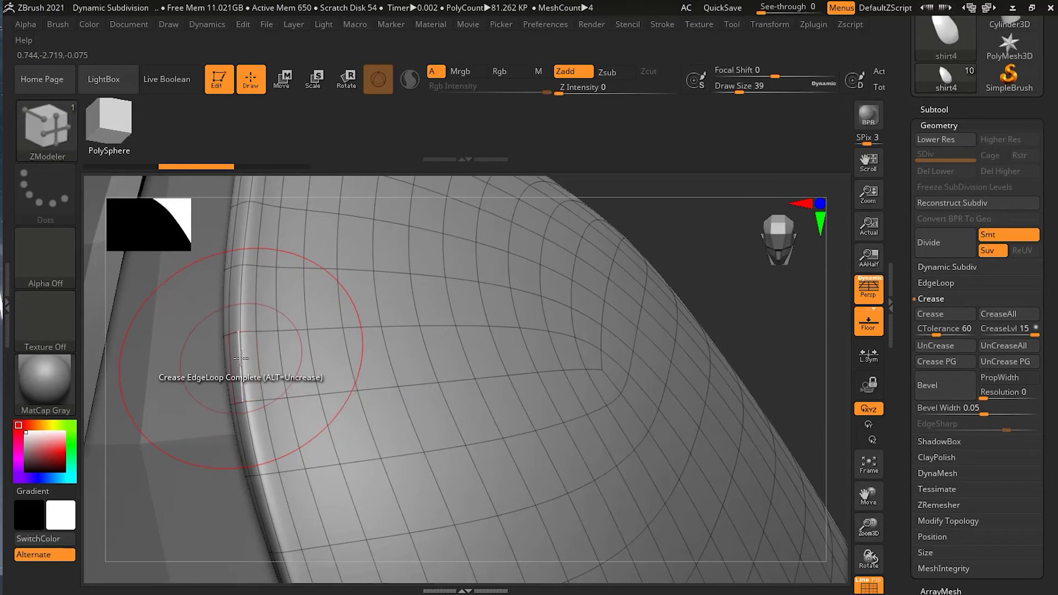
left_click(241, 358)
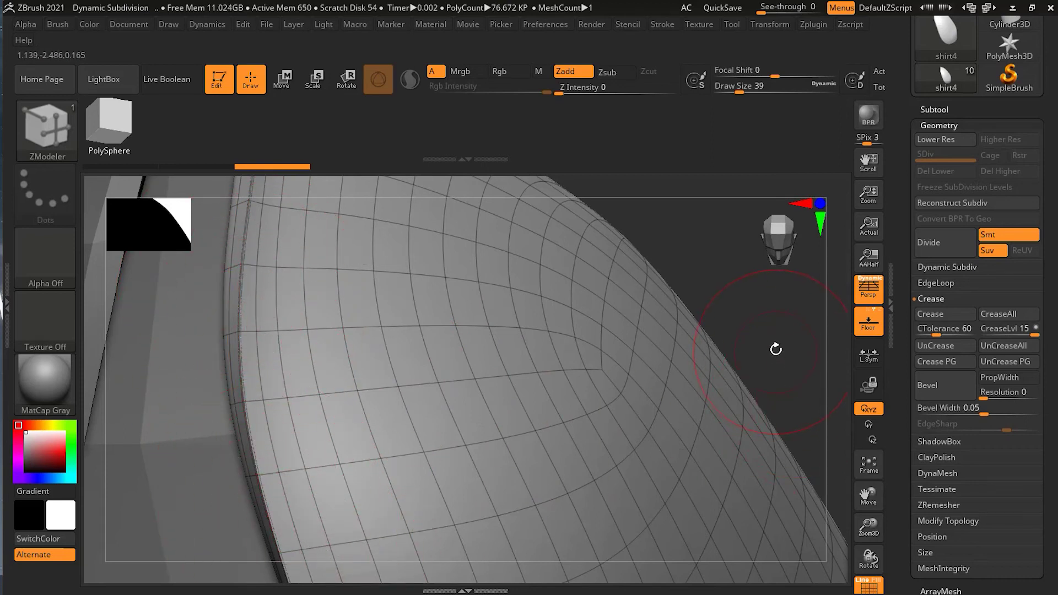
left_click_drag(776, 344, 546, 358)
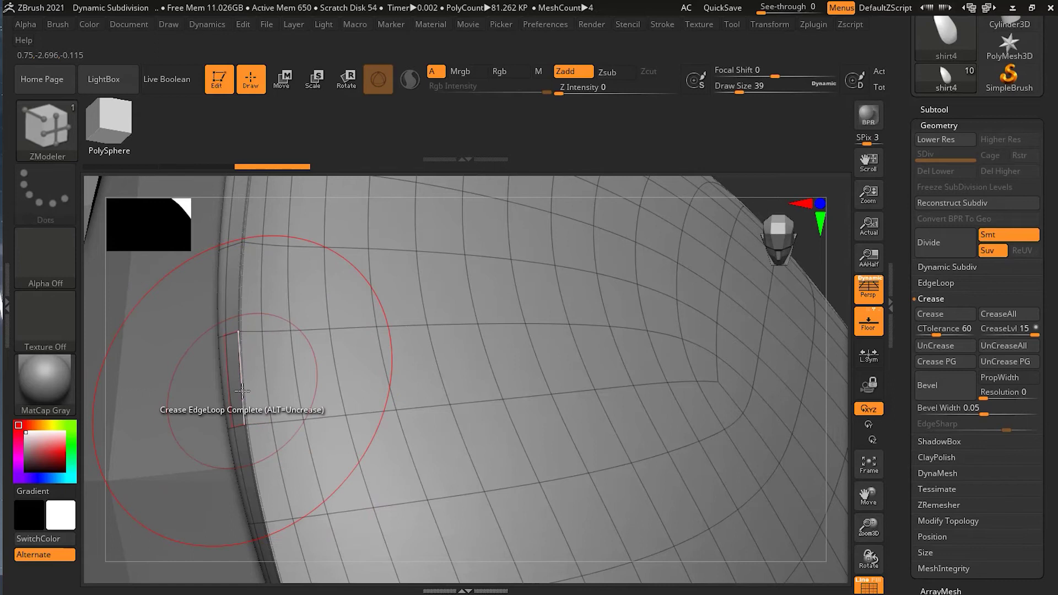
Remove the rim loop's crease and try creasing one rim edge with the ZModeler target set to Edge.
left_click(241, 390)
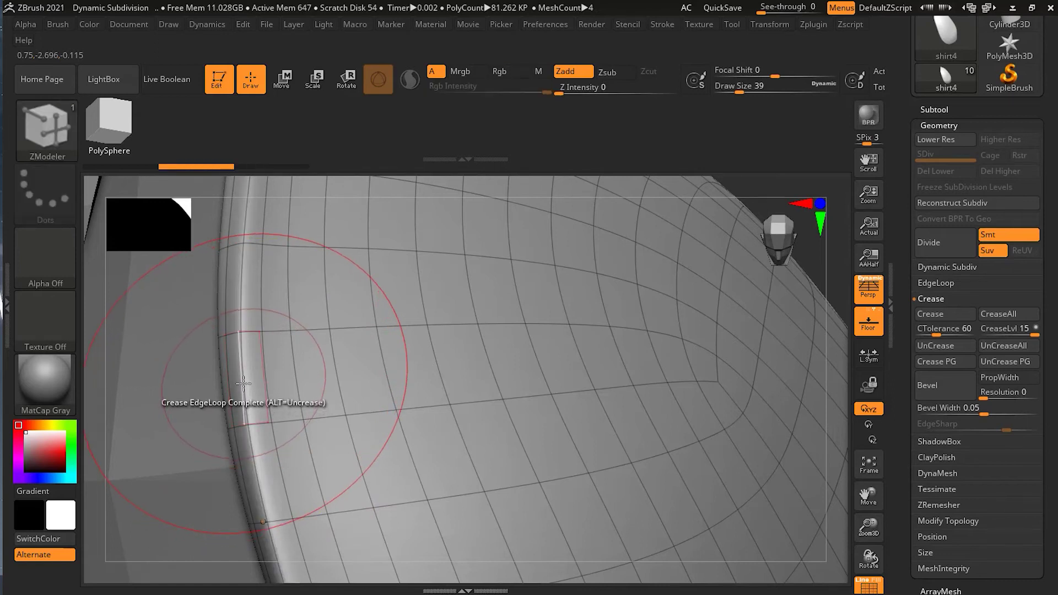
key("space")
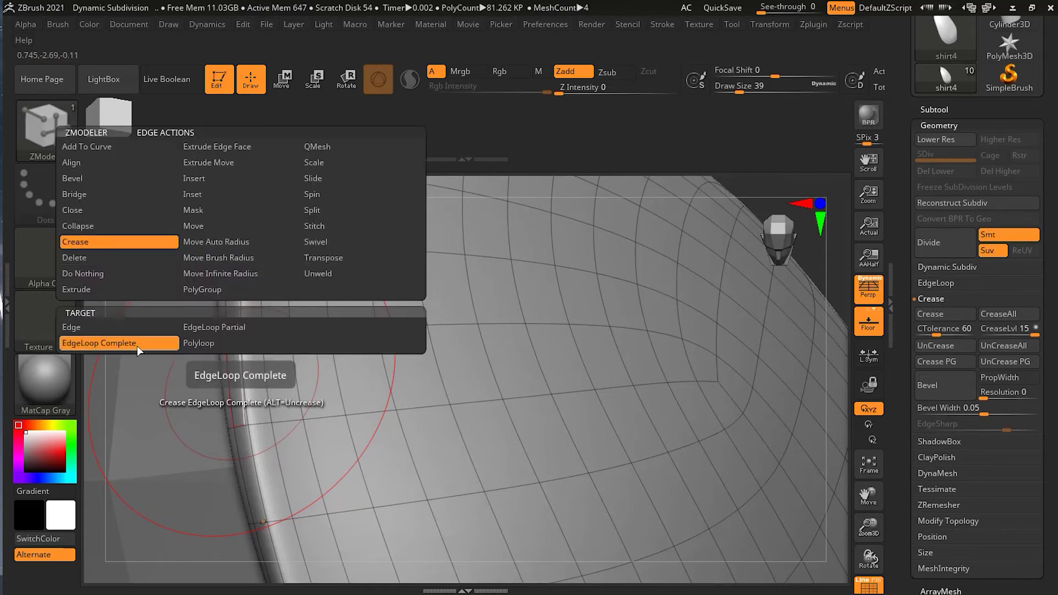
left_click(105, 327)
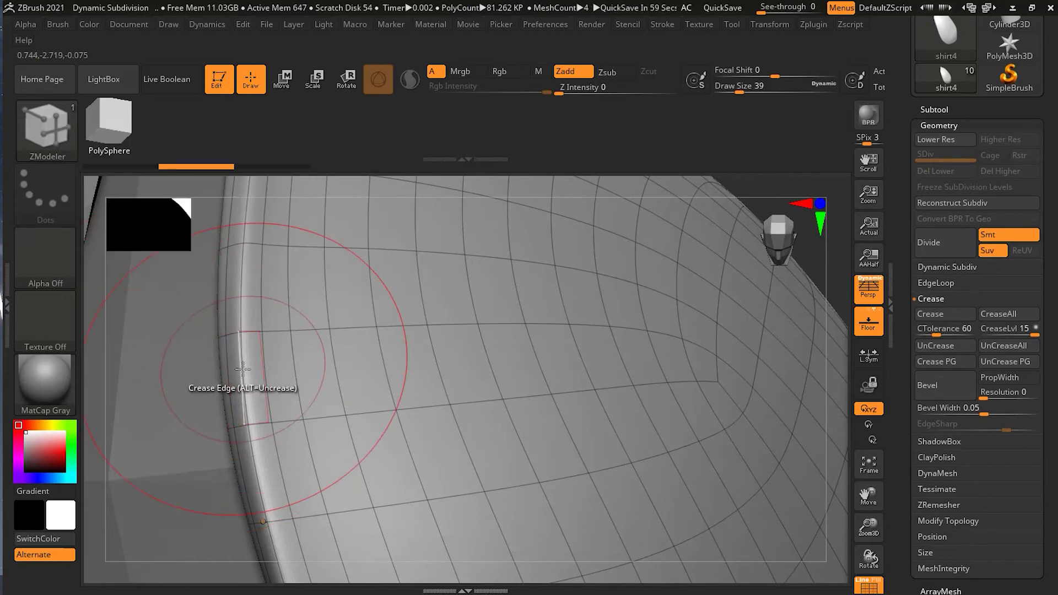
left_click(242, 368)
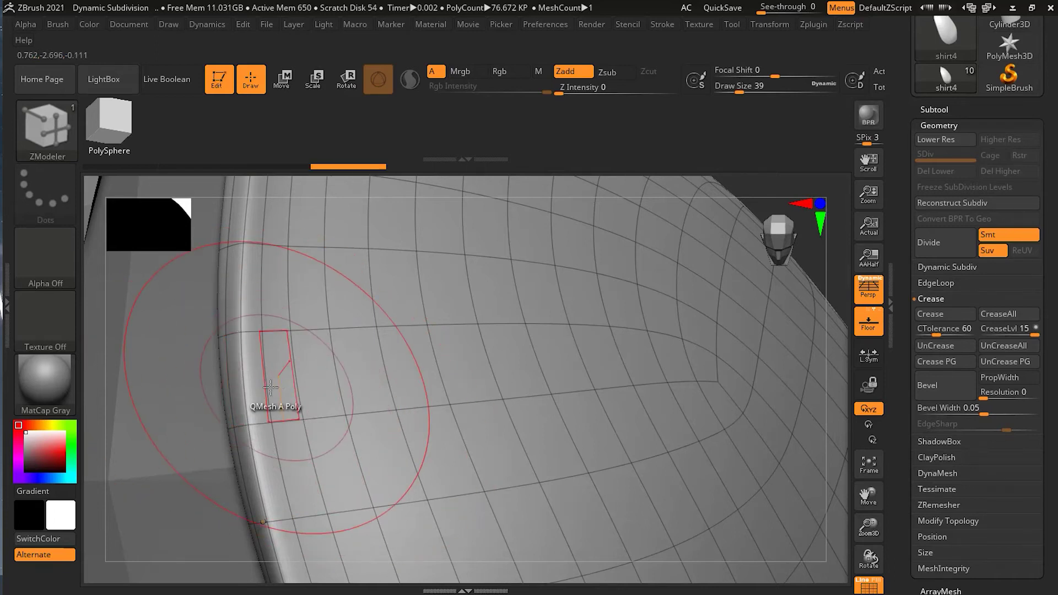
Return the ZModeler crease target to EdgeLoop Complete and crease the whole rim edge loop of the shoulder pad.
key("space")
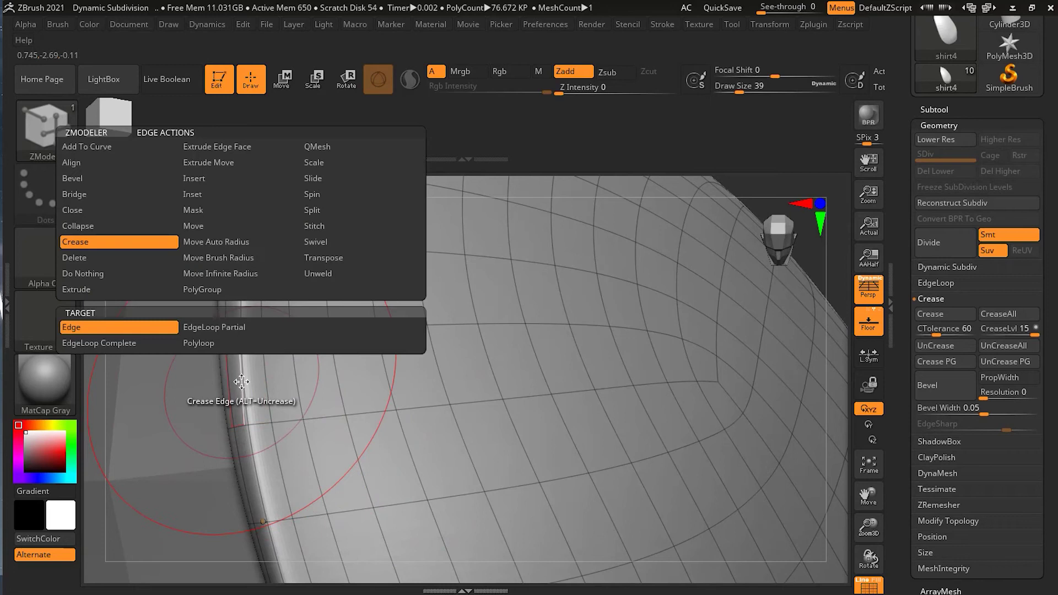
left_click(150, 348)
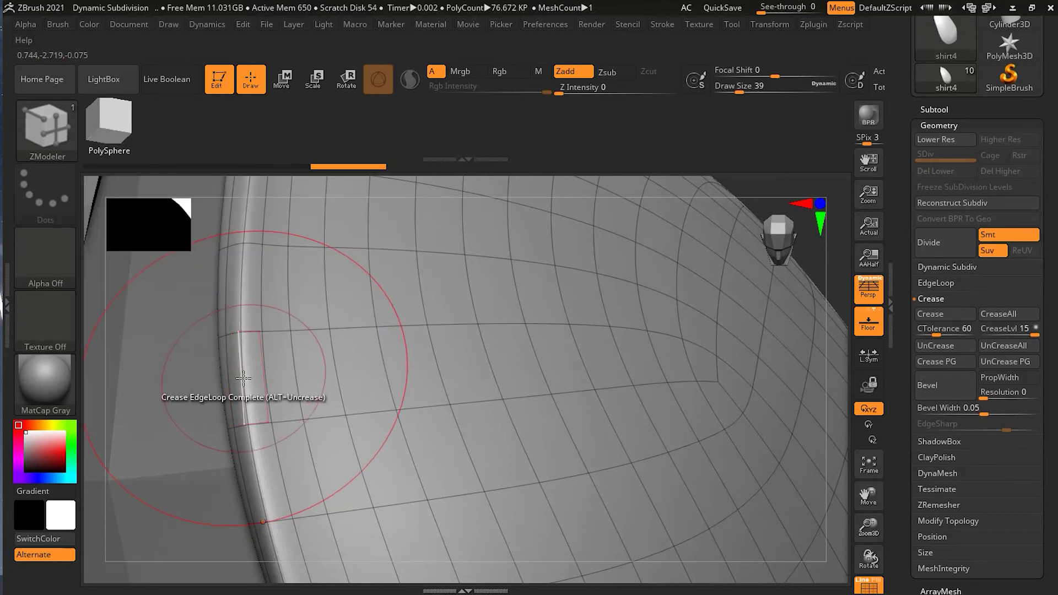
left_click(242, 378)
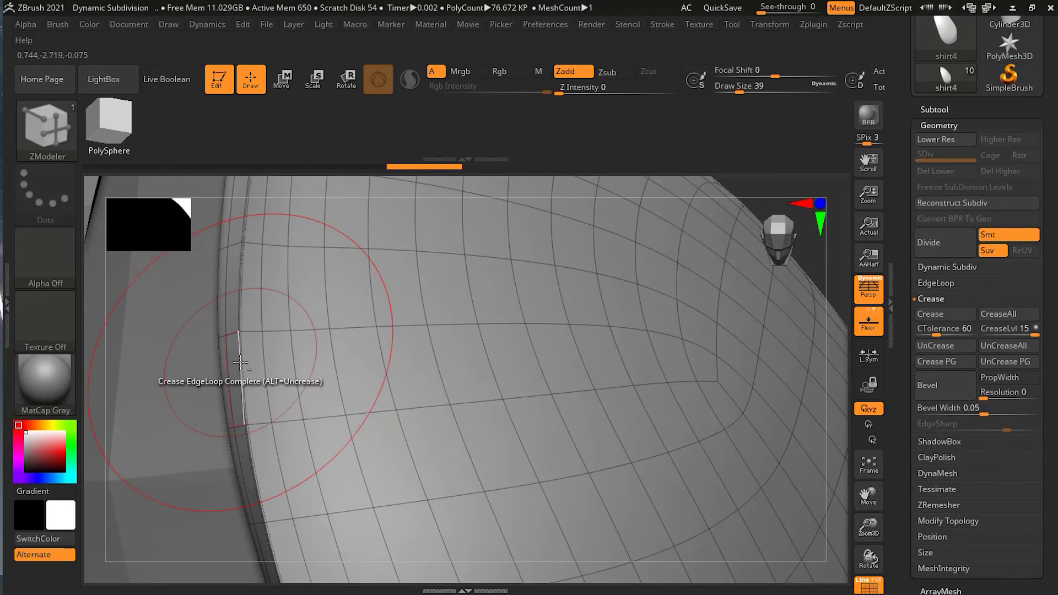
left_click(240, 364)
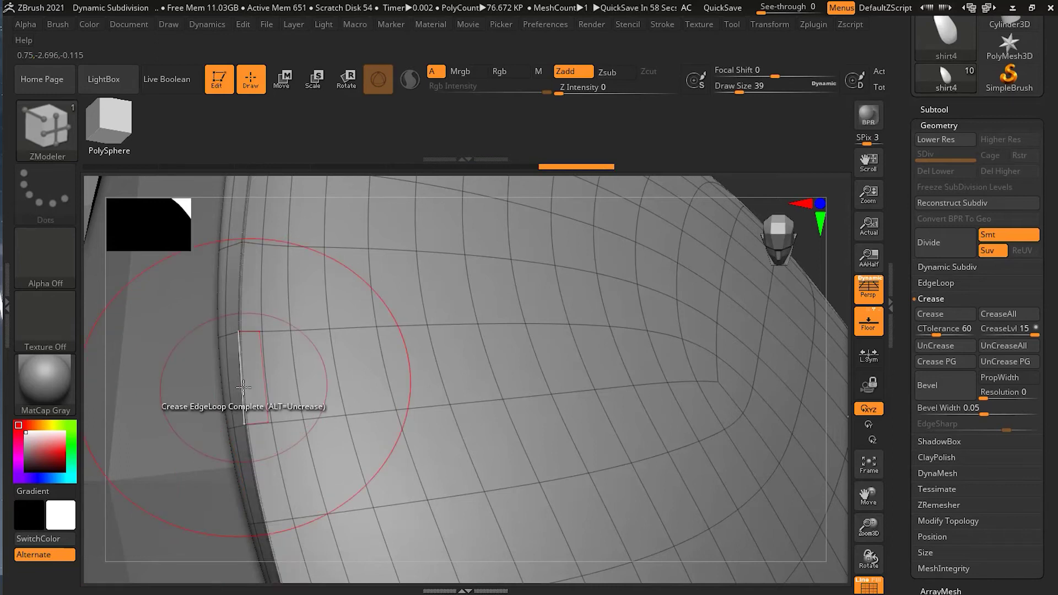
Set the shoulder pad's Dynamic Subdivision SmoothSubdiv level to 5.
left_click(243, 387)
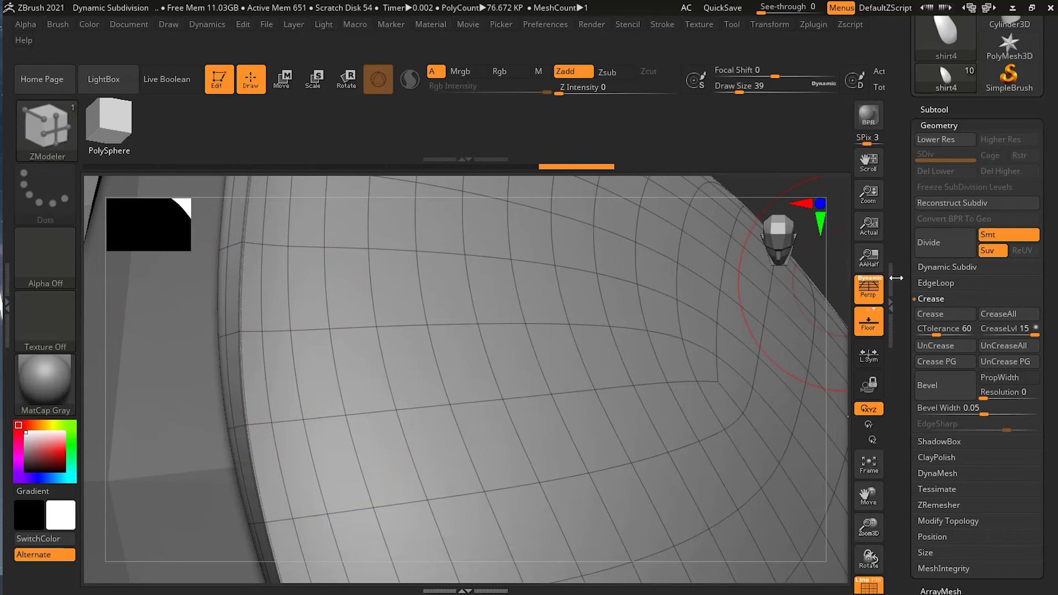
left_click(944, 267)
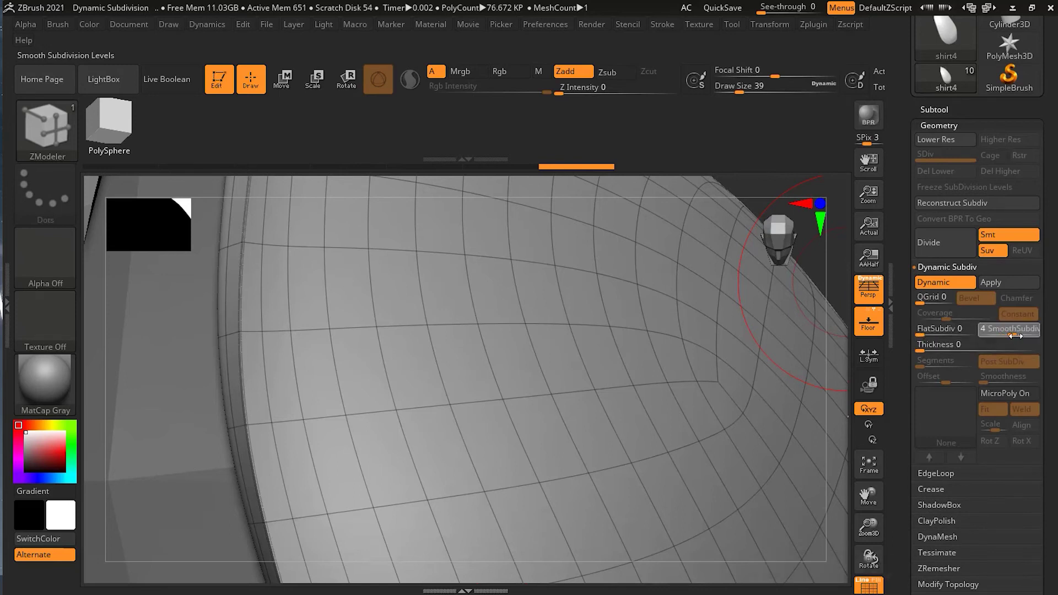
left_click_drag(1025, 336, 1019, 337)
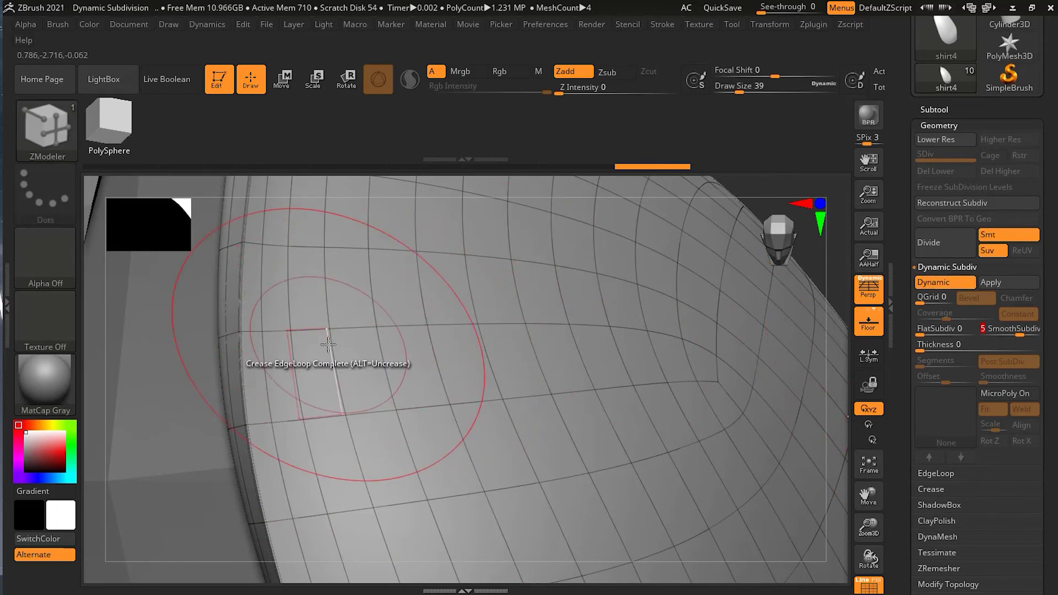
key("ctrl")
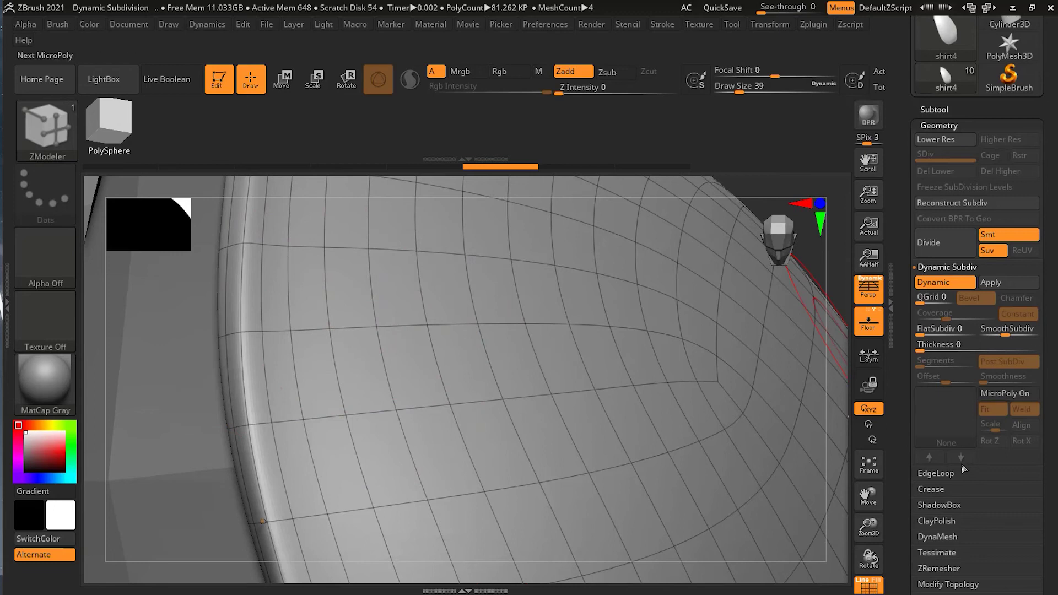
mouse_move(1006, 335)
left_mouse_down()
mouse_move(1031, 337)
mouse_move(1020, 337)
left_mouse_up()
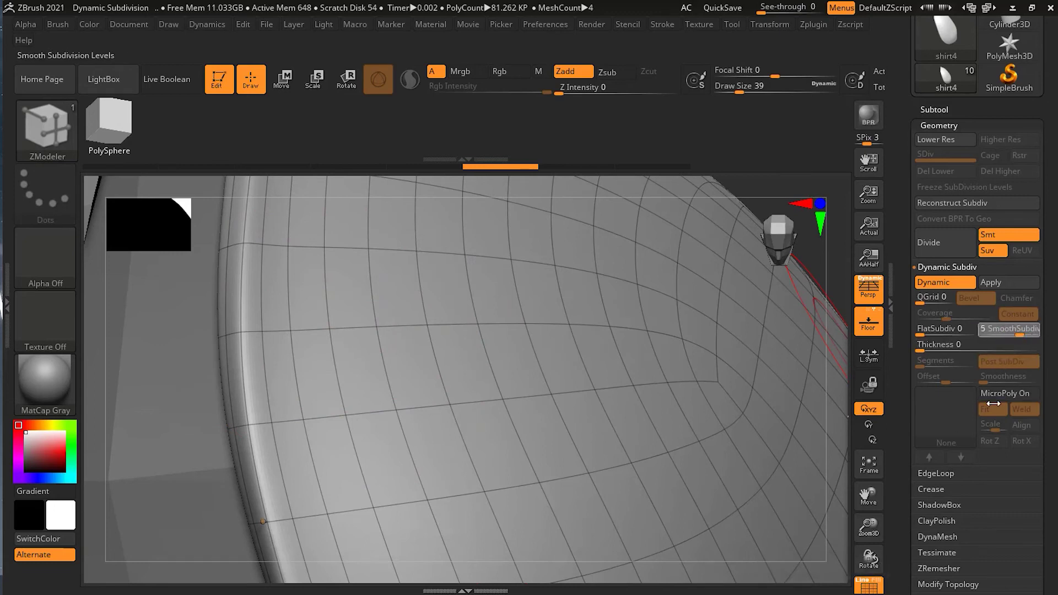
Reopen the crease settings and lower the crease level of the shoulder pad's rim to 3.
left_click(933, 487)
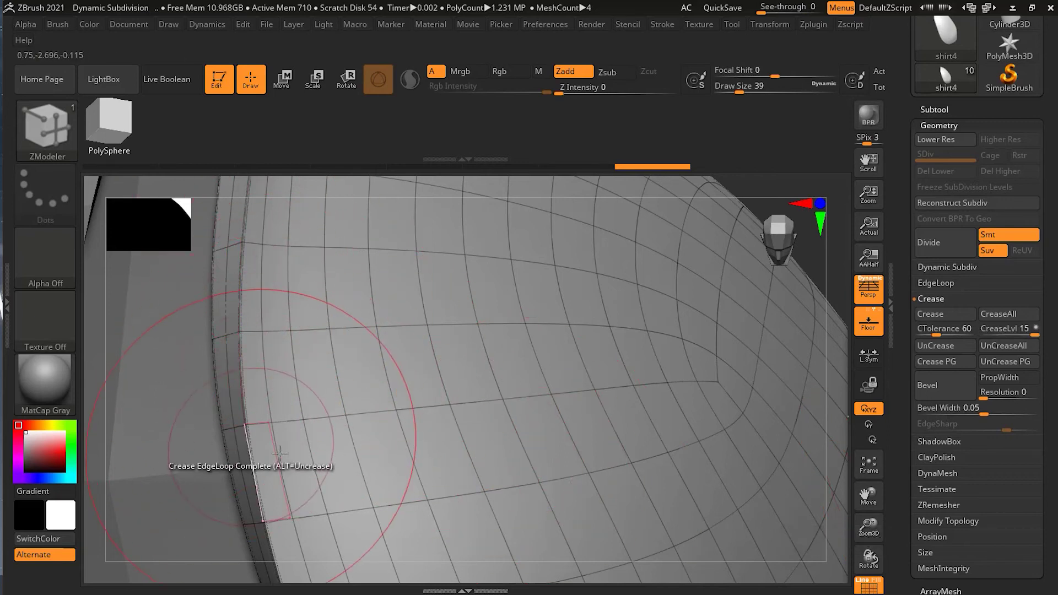
left_click(1029, 336)
type("5")
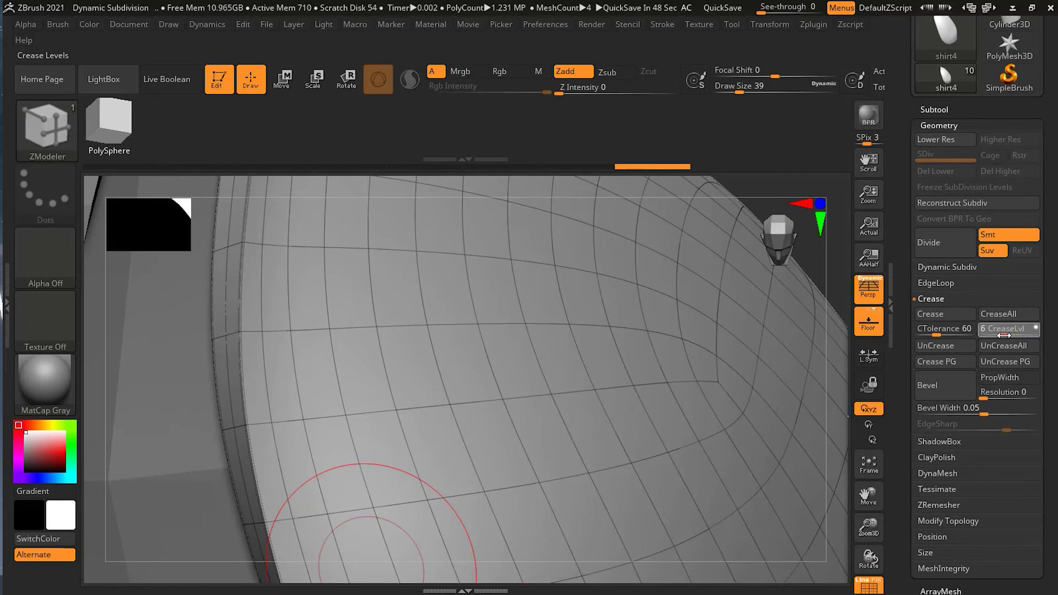
left_click_drag(1001, 335, 998, 335)
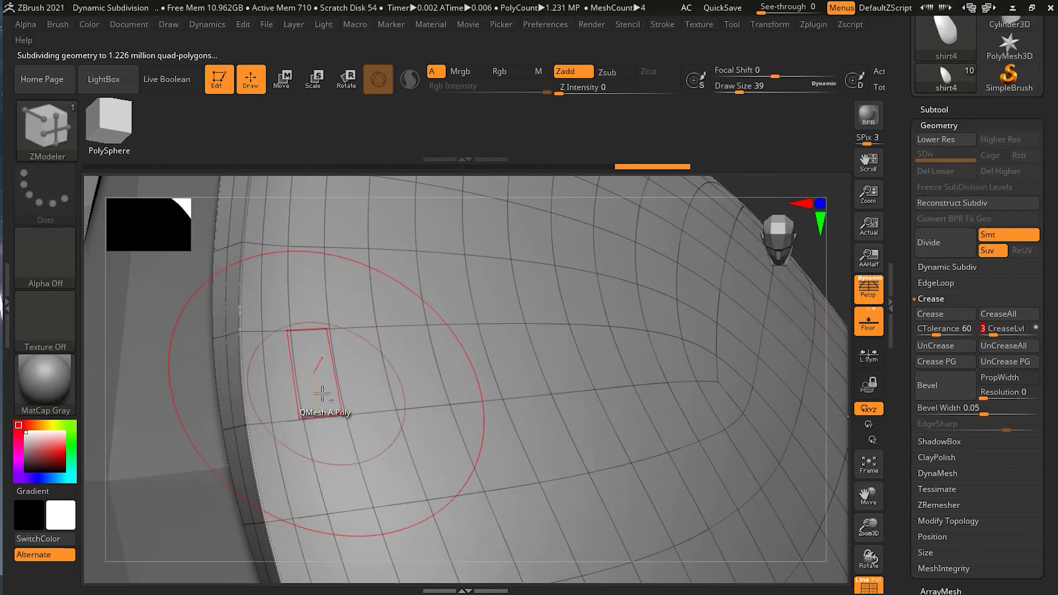
Display the shoulder pad's wireframe without the polygroup colour fill and switch to the Standard brush.
key("shift+f")
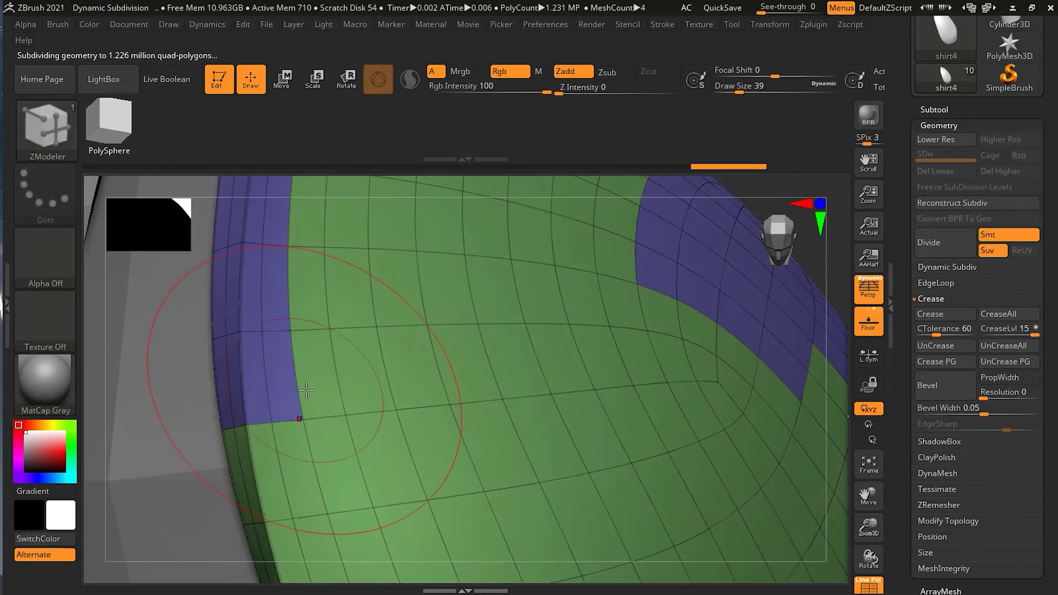
left_click(306, 390)
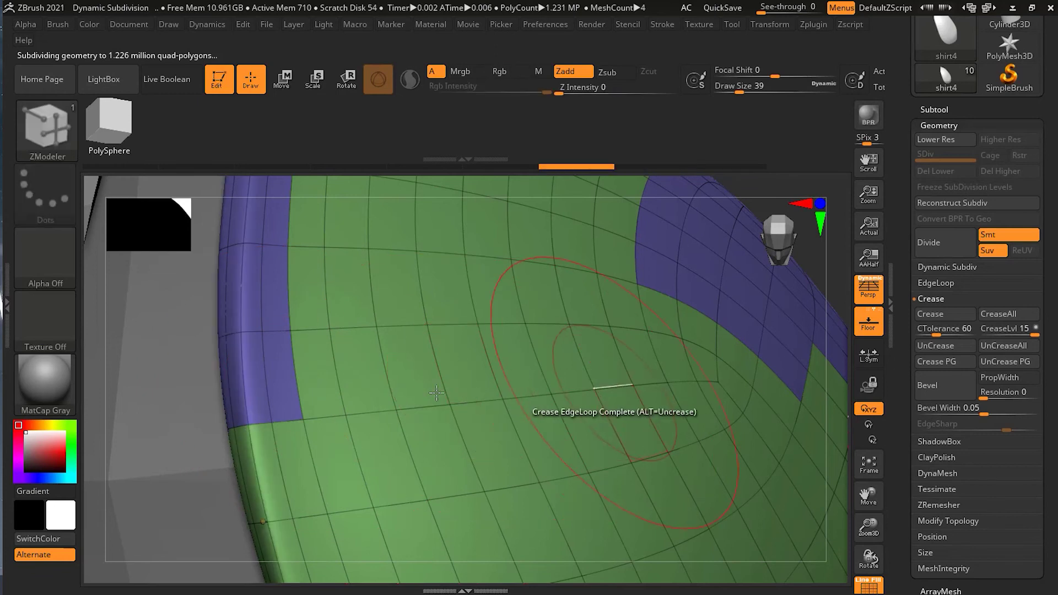
left_click(876, 583)
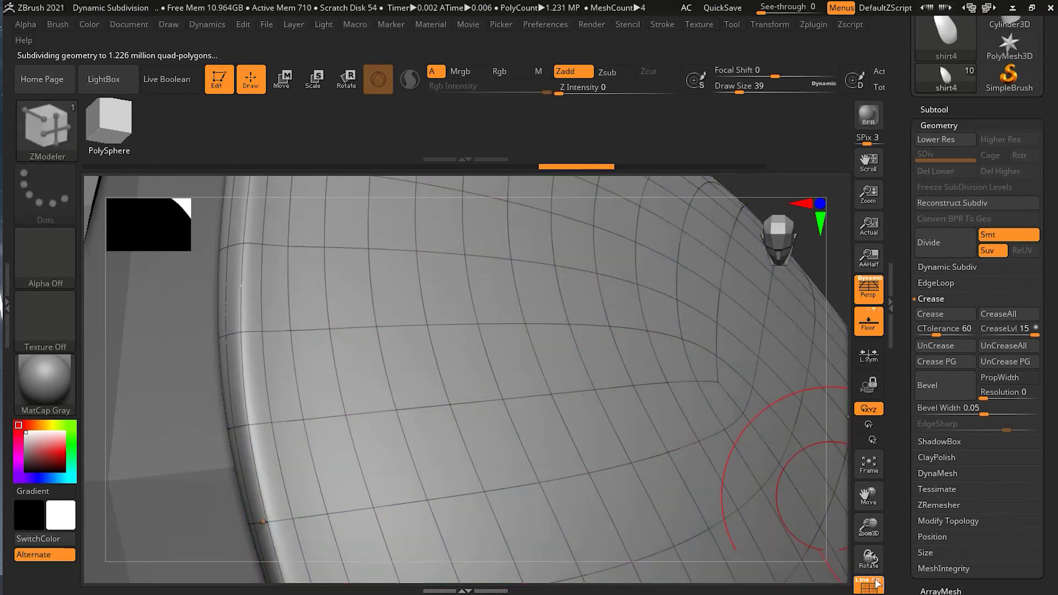
left_click(70, 134)
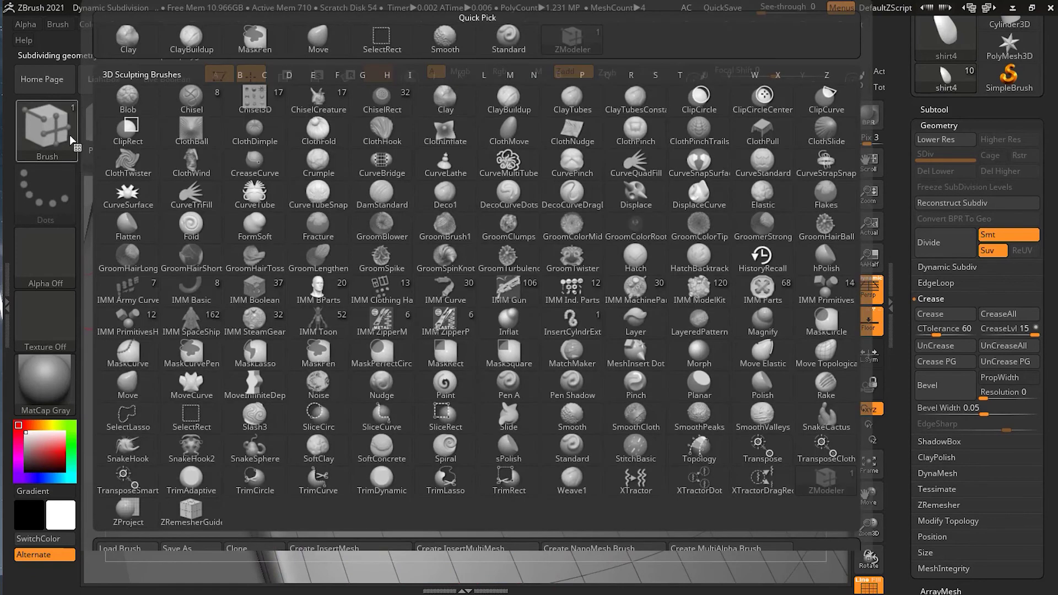
left_click(500, 40)
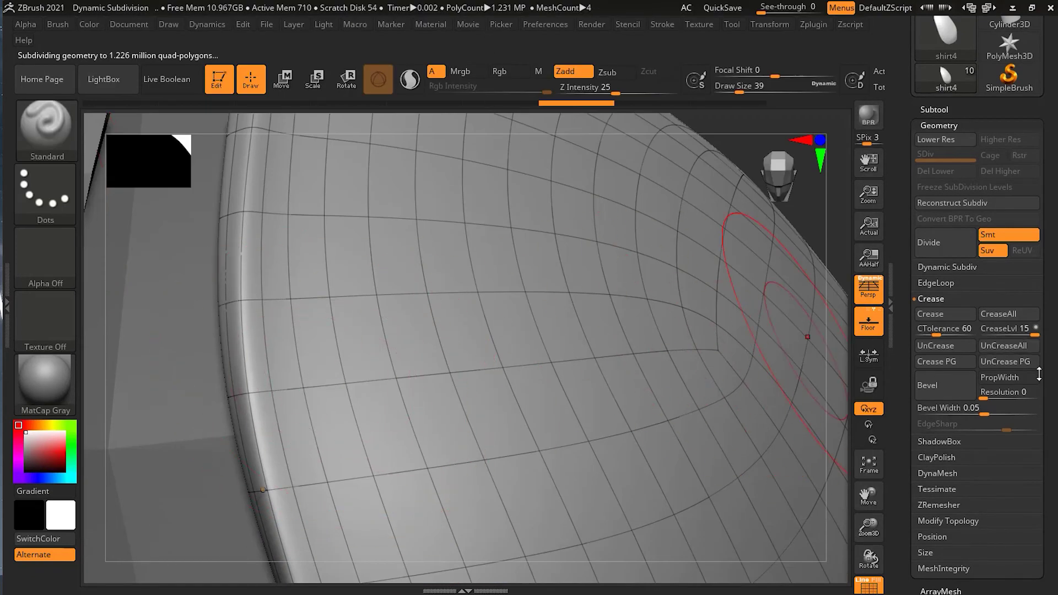
Crease the shoulder pad's edges using crease tolerance 60 and set the crease level to 3.
left_click(944, 317)
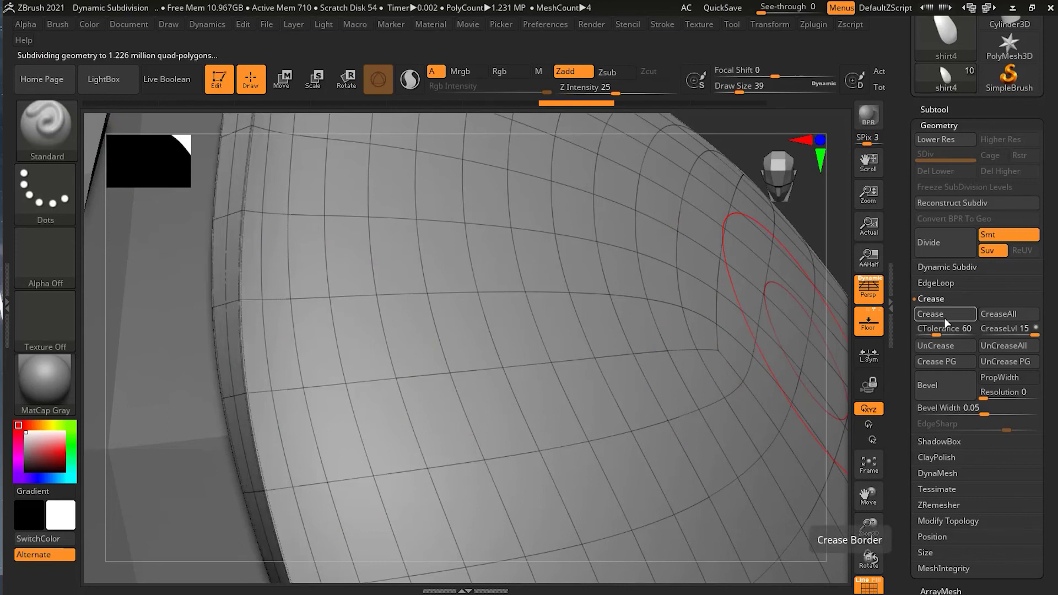
left_click(1006, 330)
type("7")
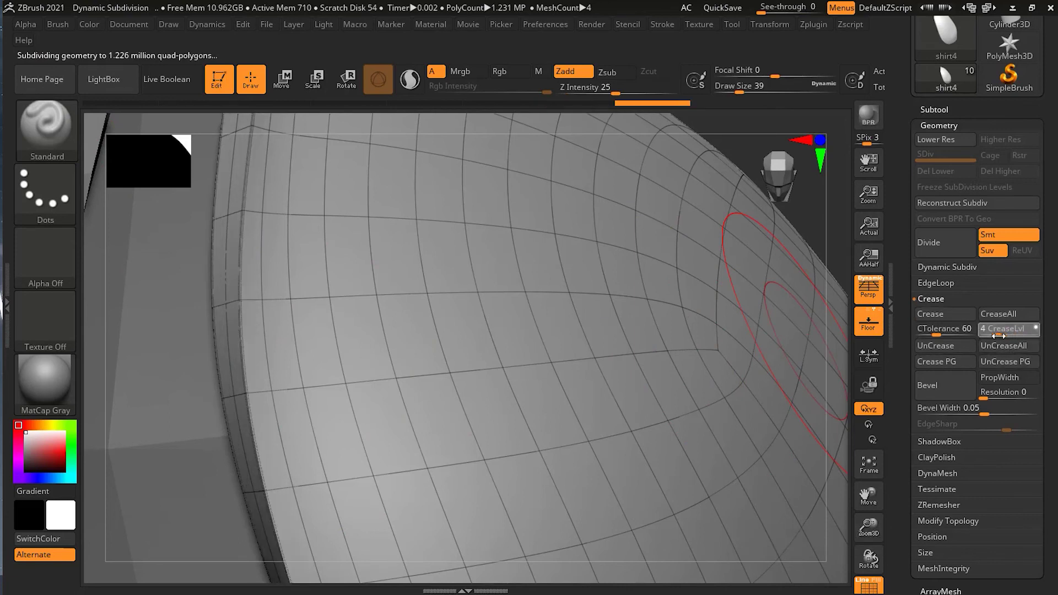
key("Return")
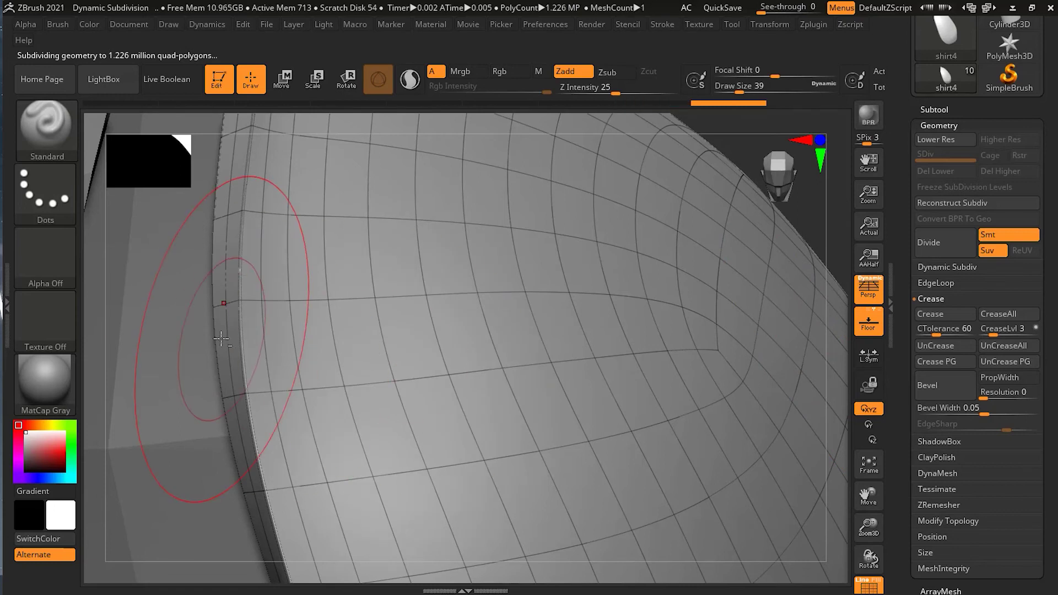
left_click(945, 329)
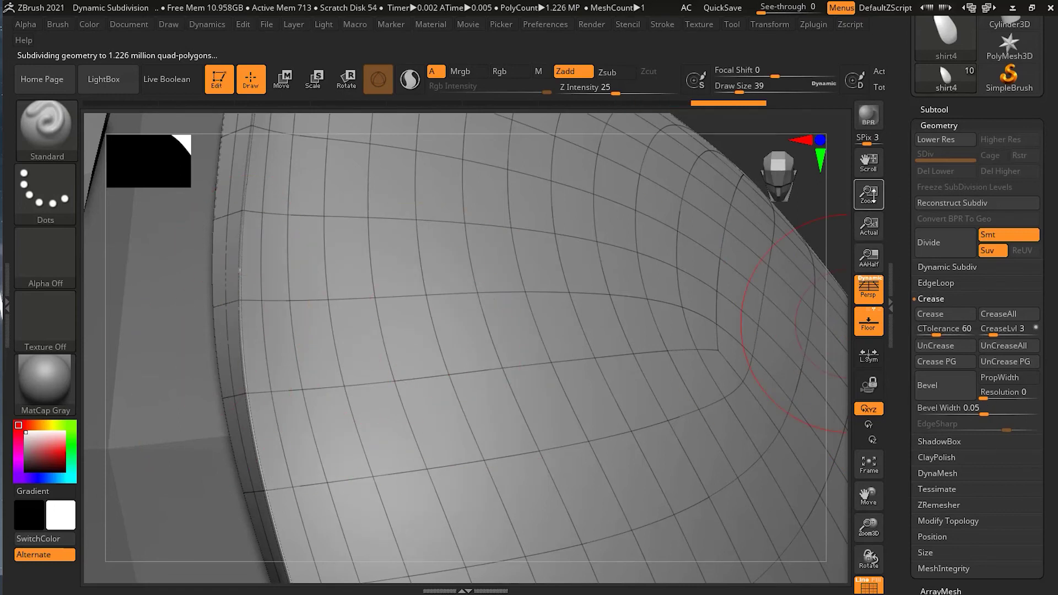
Examine the creased rim up close and compare it with Dynamic Subdivision switched off and back on.
left_click_drag(868, 194, 868, 209)
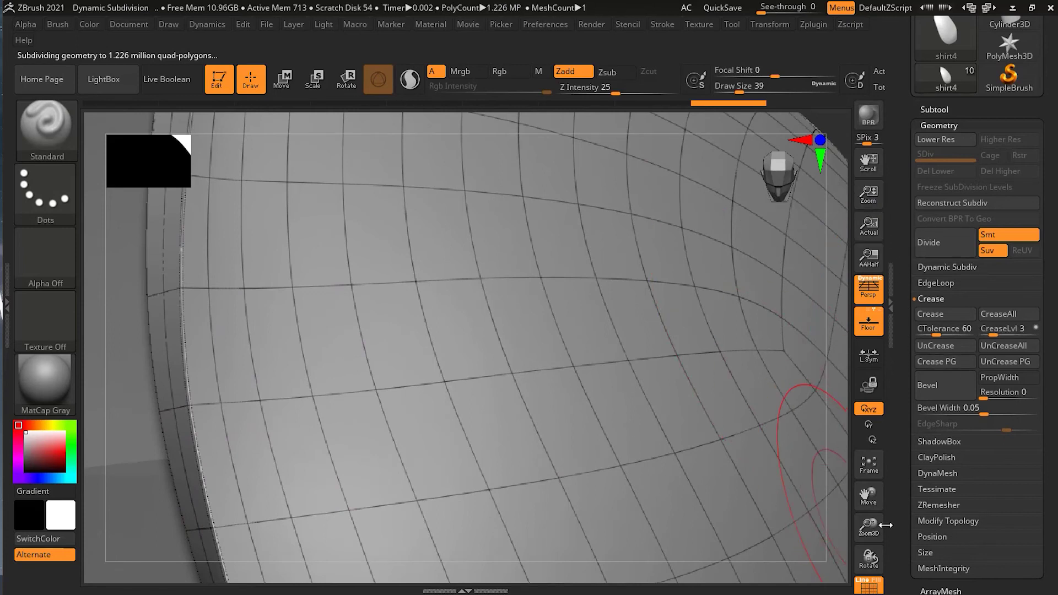
mouse_move(866, 499)
left_mouse_down()
mouse_move(888, 498)
mouse_move(881, 504)
left_mouse_up()
left_click_drag(871, 555, 882, 556)
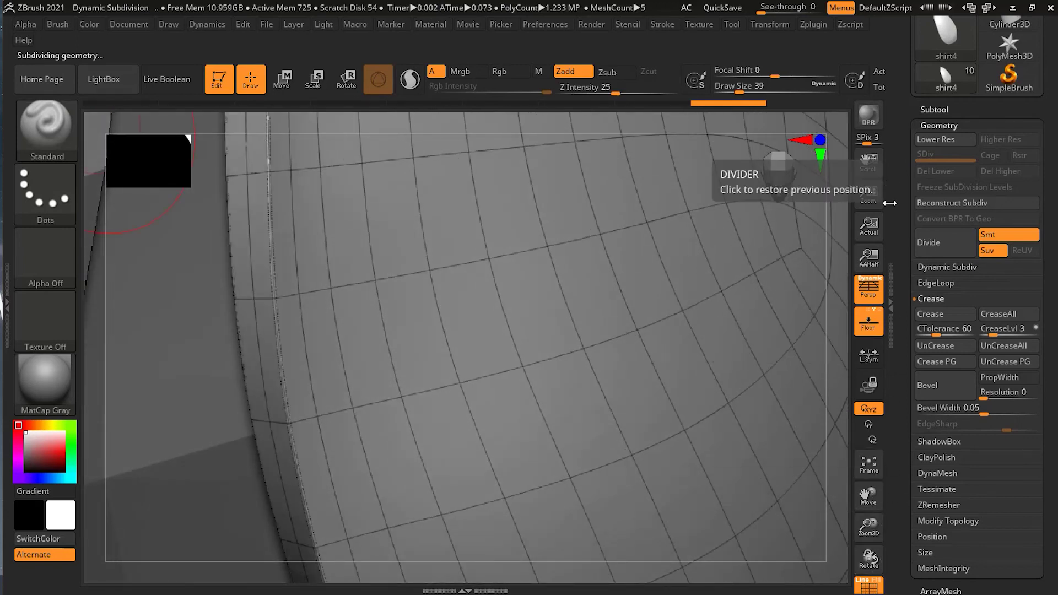
left_click_drag(879, 510, 755, 461)
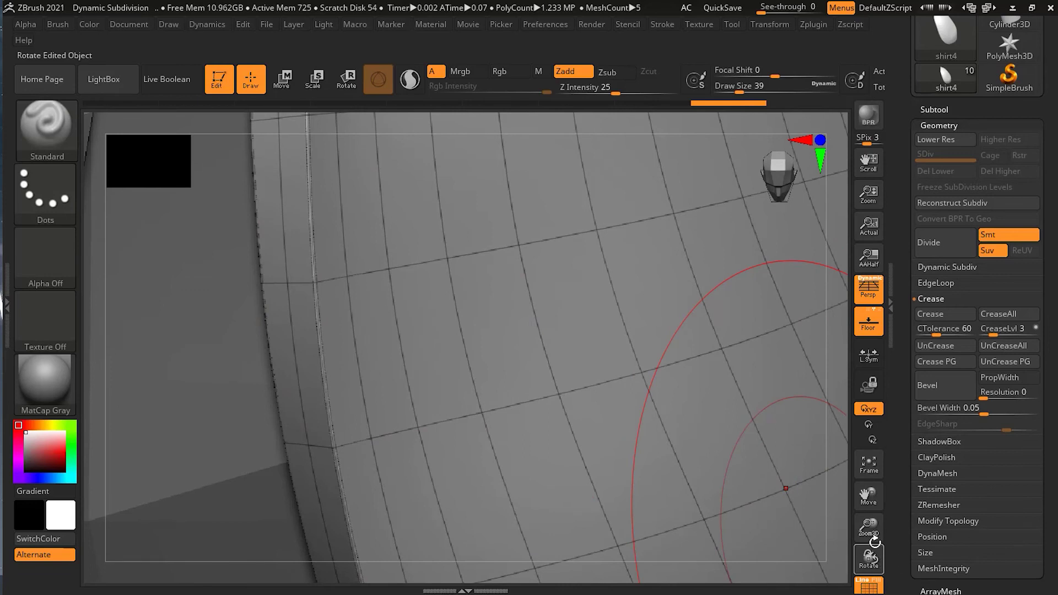
left_click_drag(867, 528, 875, 548)
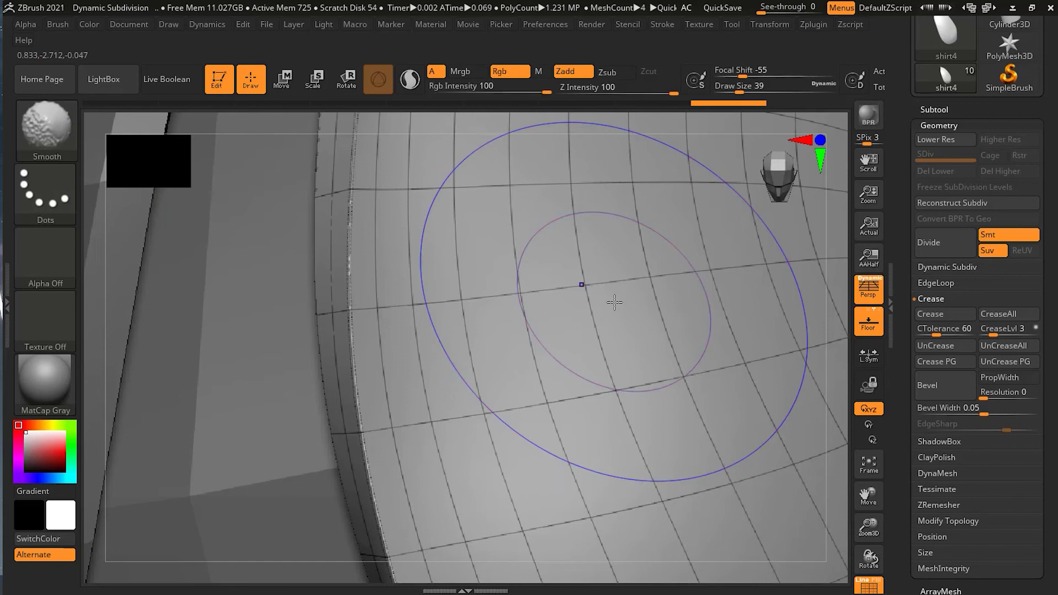
key("shift+d")
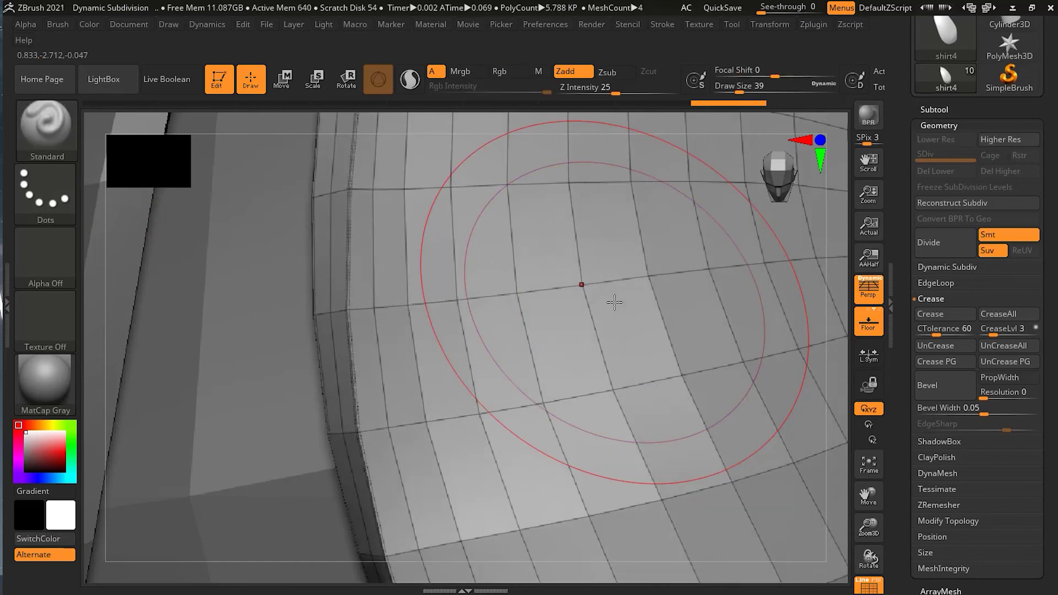
key("d")
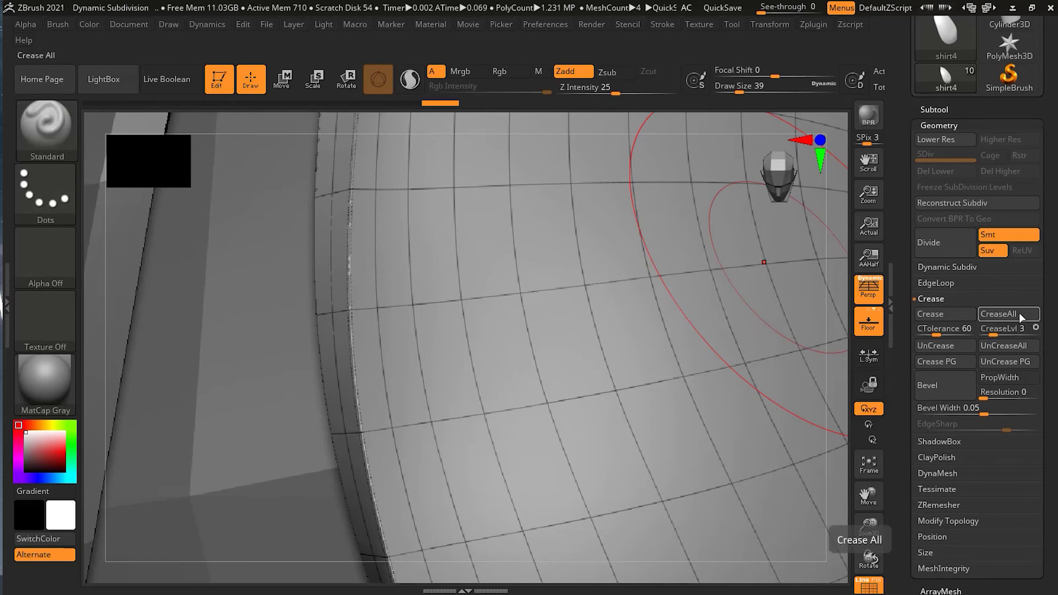
Try lowering the rim's crease level to 1 and 0, and return it to 1.
left_click(963, 318)
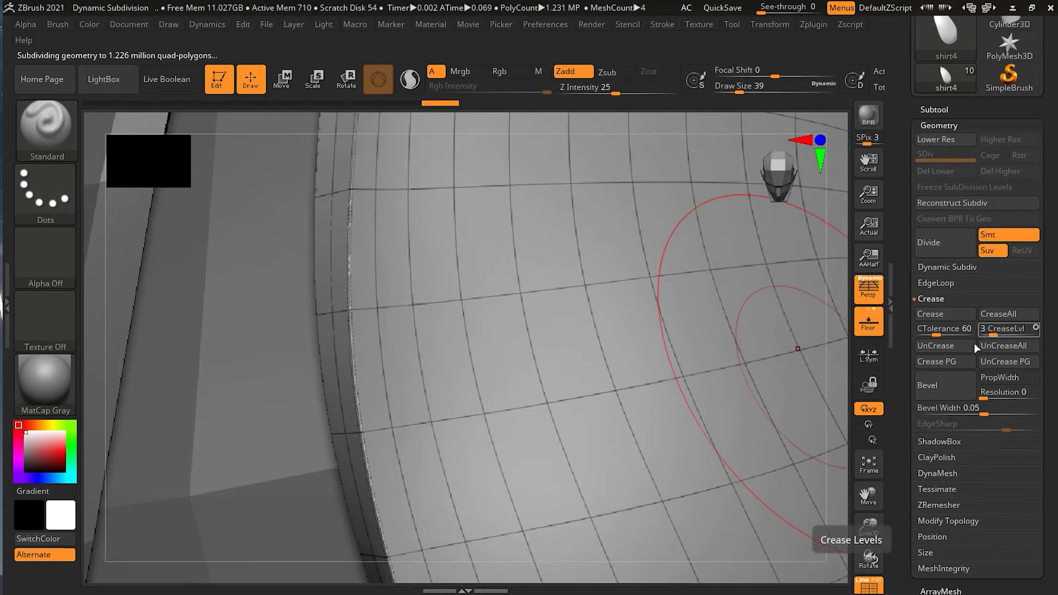
left_click_drag(993, 334, 986, 336)
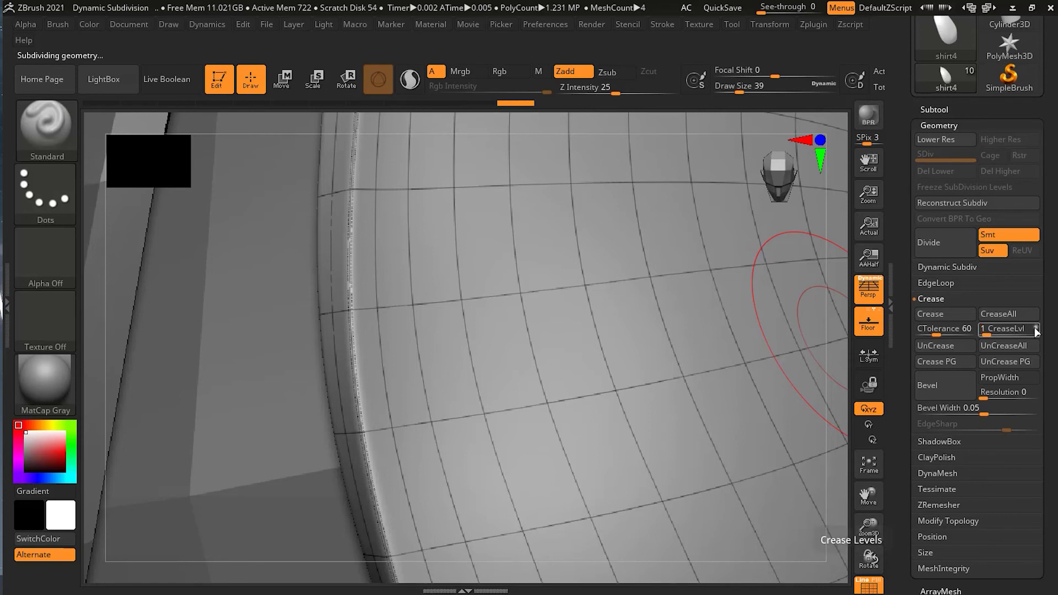
left_click_drag(985, 333, 981, 332)
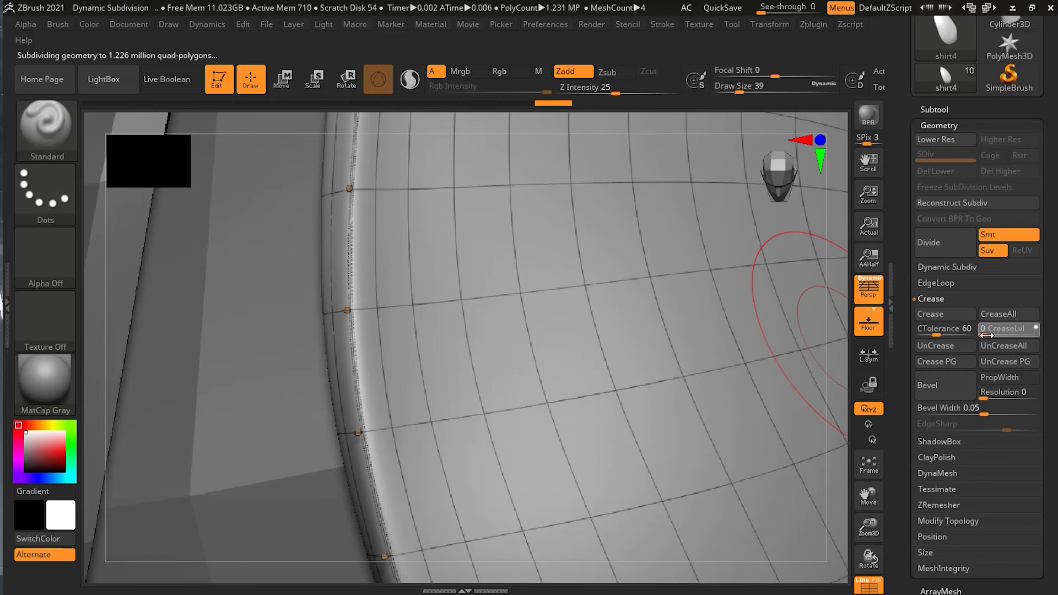
left_click(985, 332)
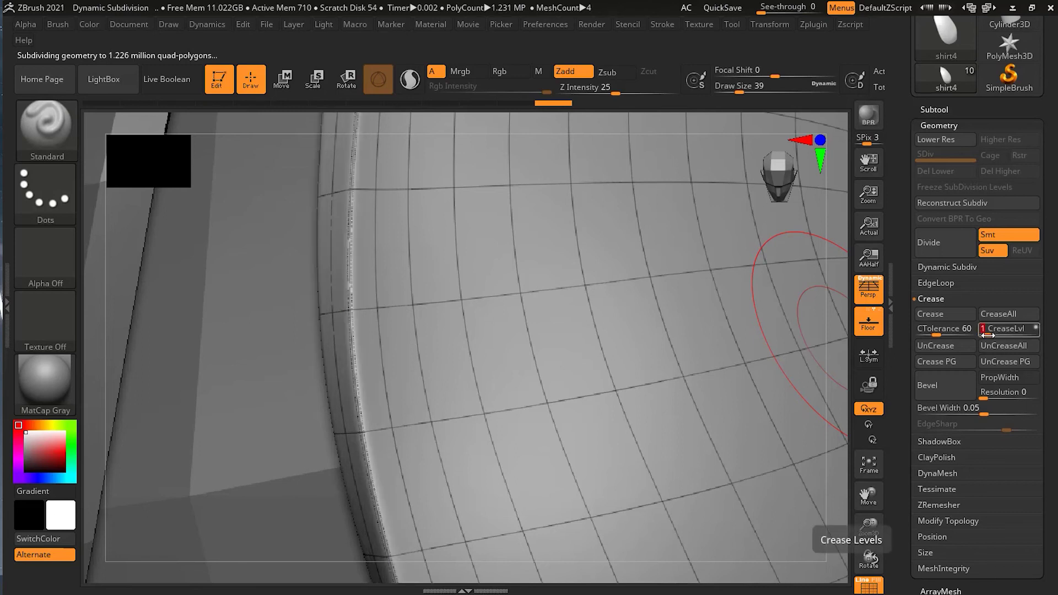
Try crease levels 4 and 15 on the rim, and bring the level down to 2.
left_click(990, 334)
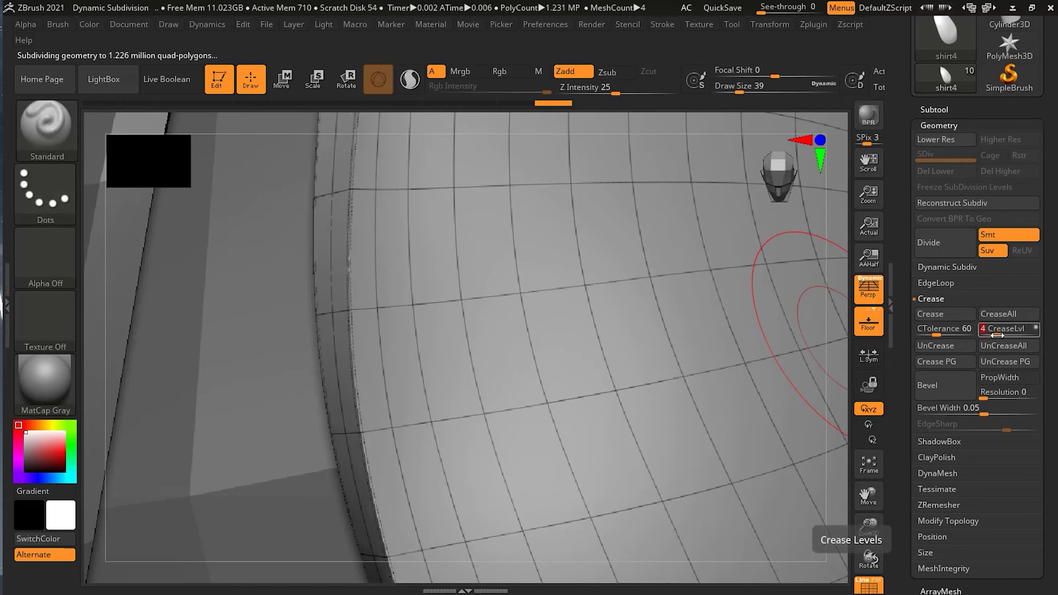
left_click_drag(990, 334, 1029, 335)
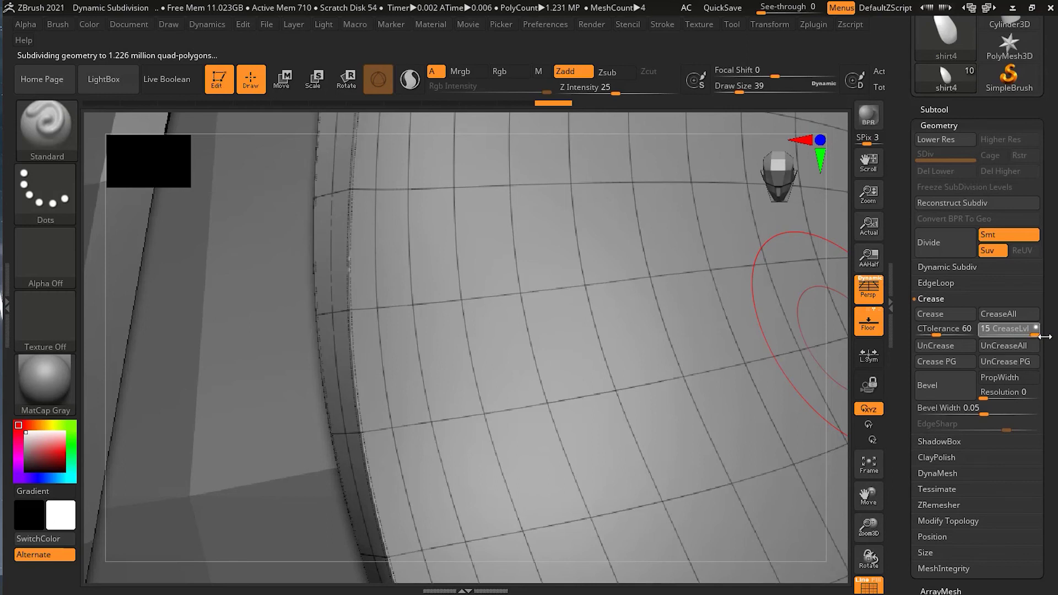
left_click(1034, 336)
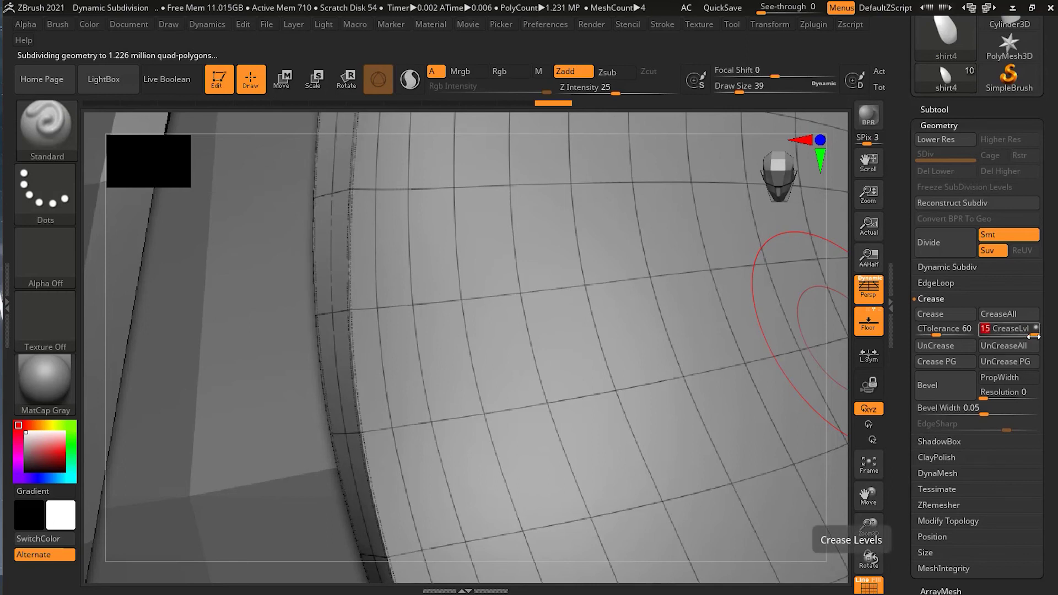
left_click_drag(1034, 336, 990, 336)
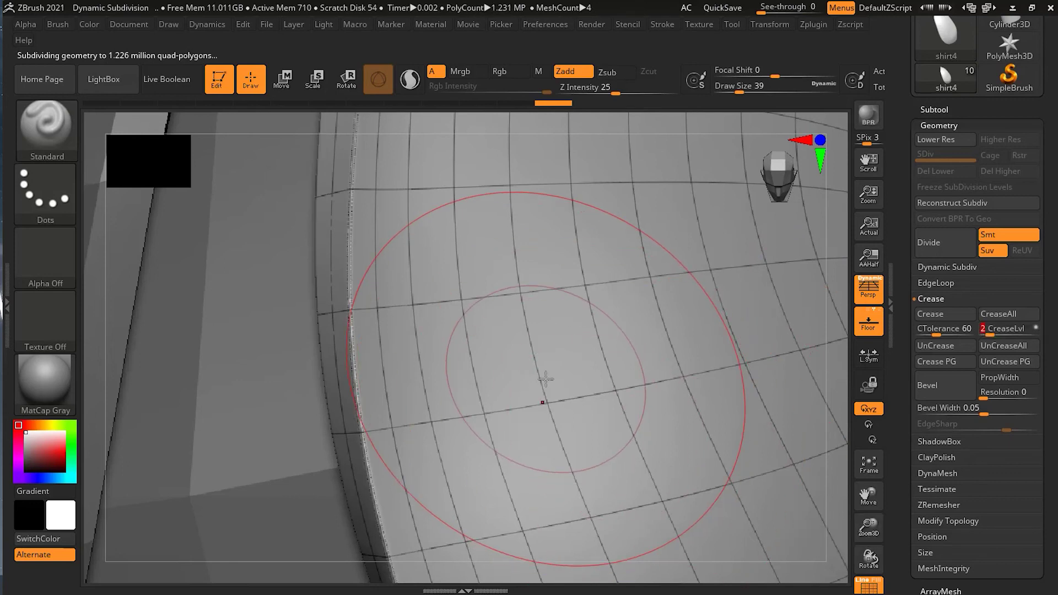
Hide the wireframe, set the crease level to 1 and examine the whole shoulder pad with its rim.
key("shift+f")
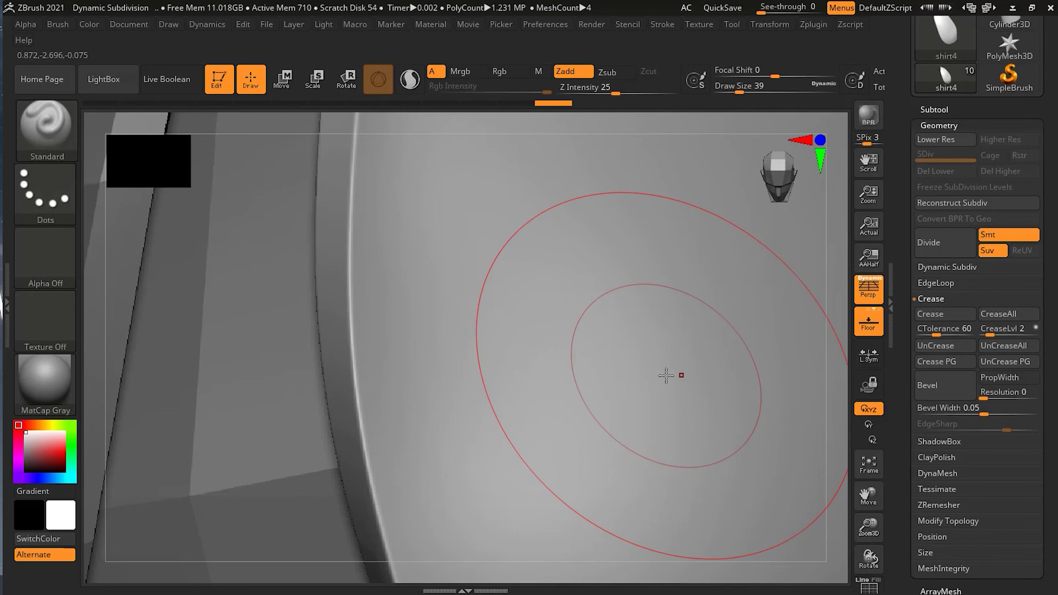
key("d")
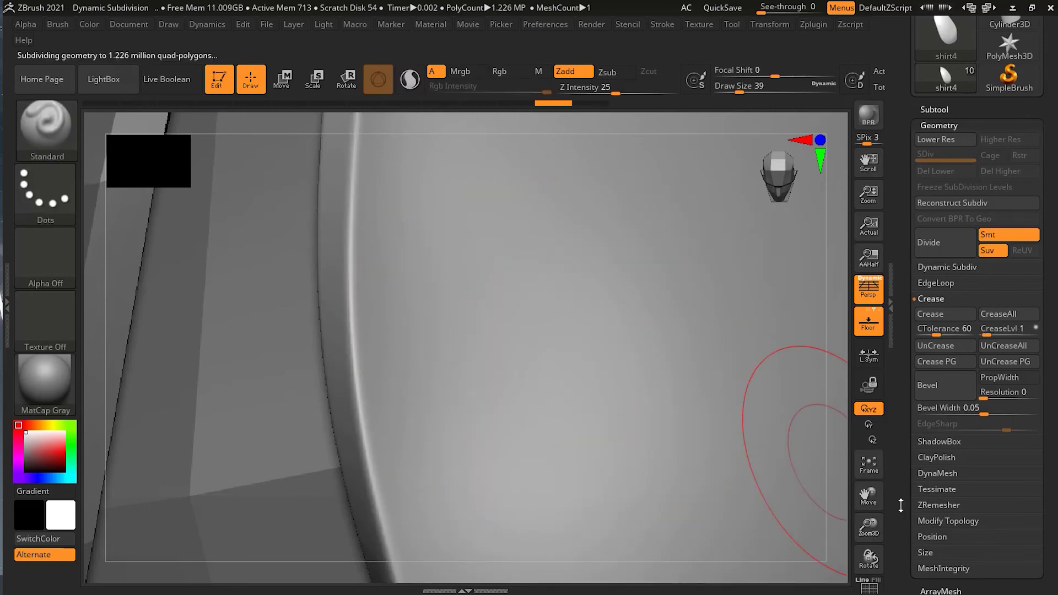
left_click_drag(869, 532, 783, 528)
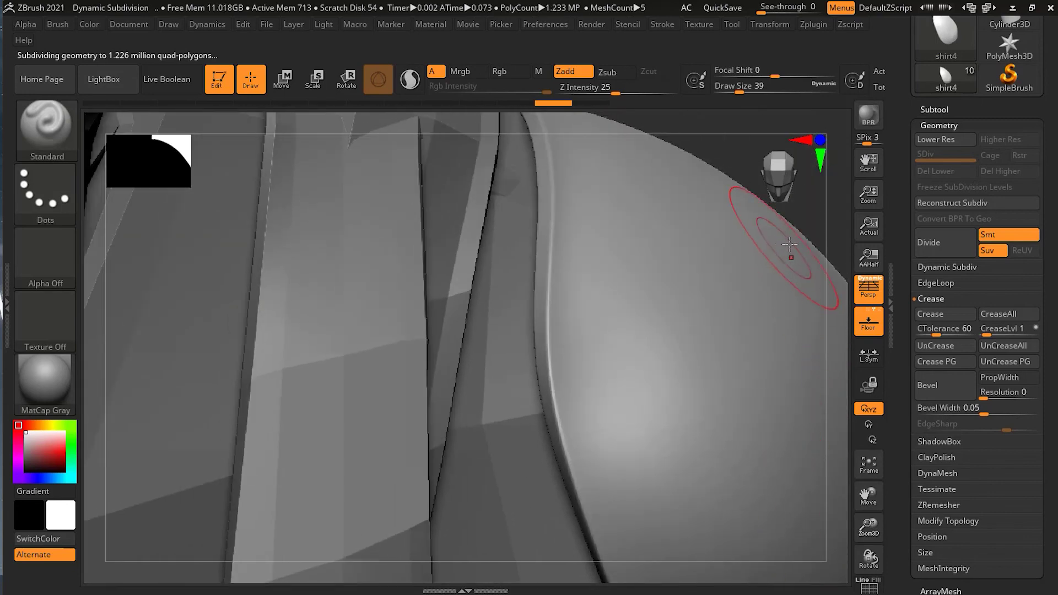
left_click_drag(869, 496, 815, 449)
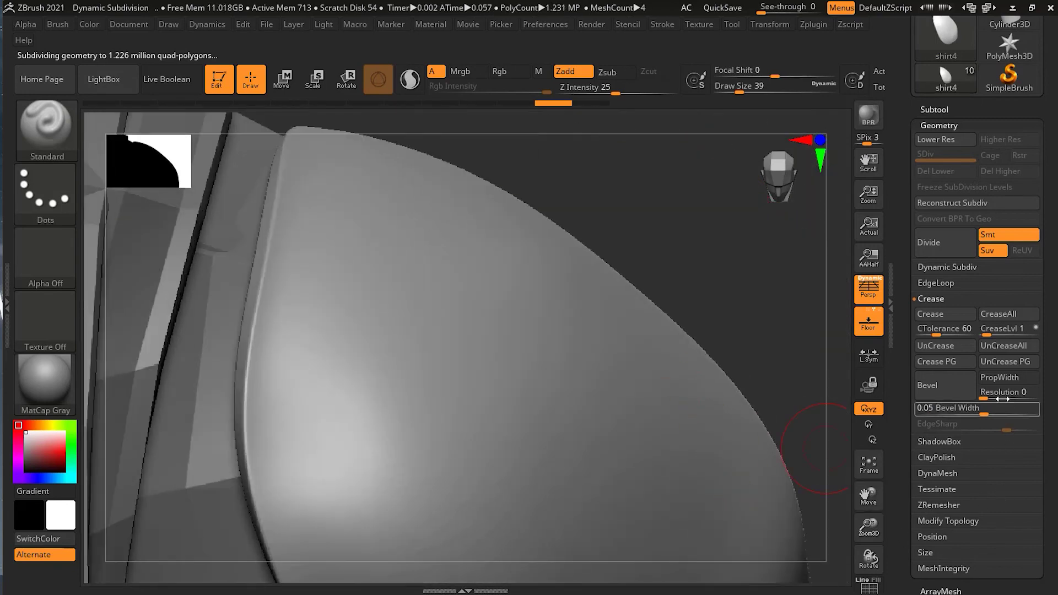
Set the rim's crease level to 2 and examine the edge from a wider view of the shoulder pad.
left_click_drag(986, 335, 990, 333)
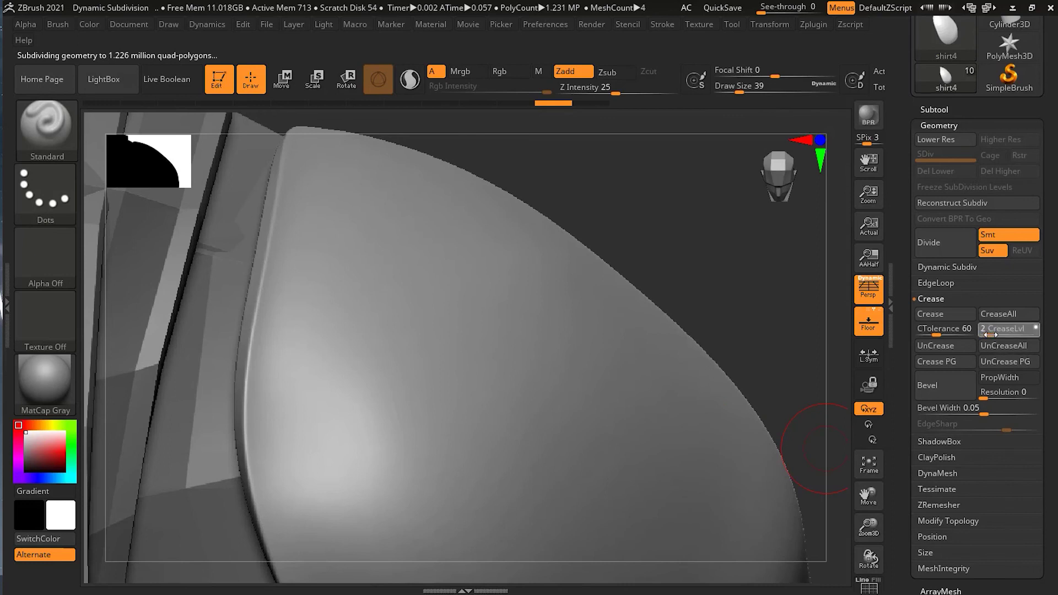
left_click(990, 335)
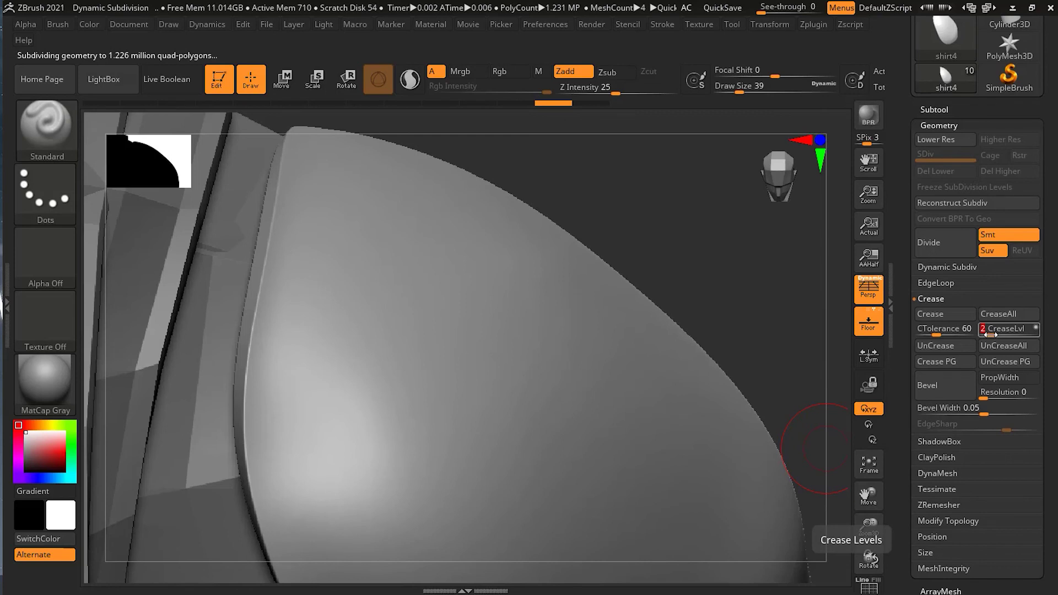
key("Return")
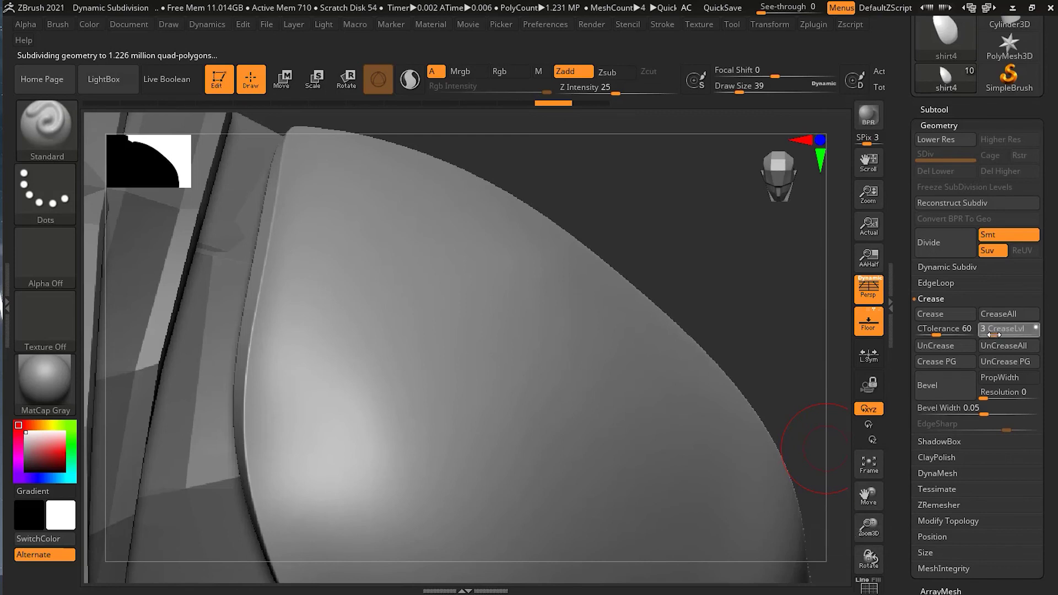
left_click(994, 334)
type("2")
key("Return")
mouse_move(746, 253)
left_mouse_down()
mouse_move(742, 242)
mouse_move(709, 273)
mouse_move(692, 307)
left_mouse_up()
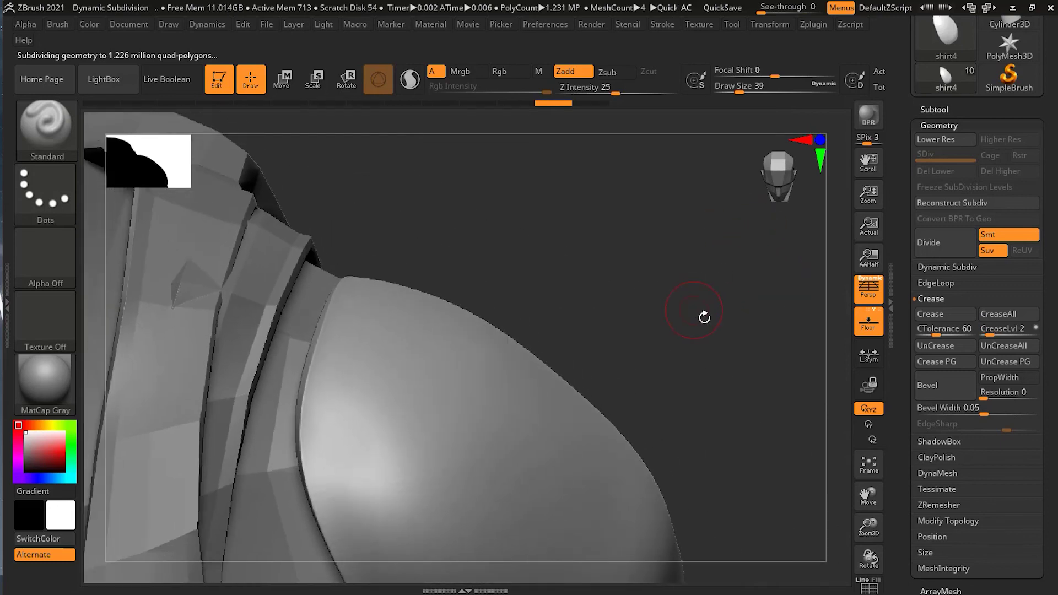
mouse_move(633, 282)
left_mouse_down()
mouse_move(727, 232)
mouse_move(767, 243)
mouse_move(698, 225)
mouse_move(720, 330)
left_mouse_up()
left_click_drag(633, 342, 780, 298)
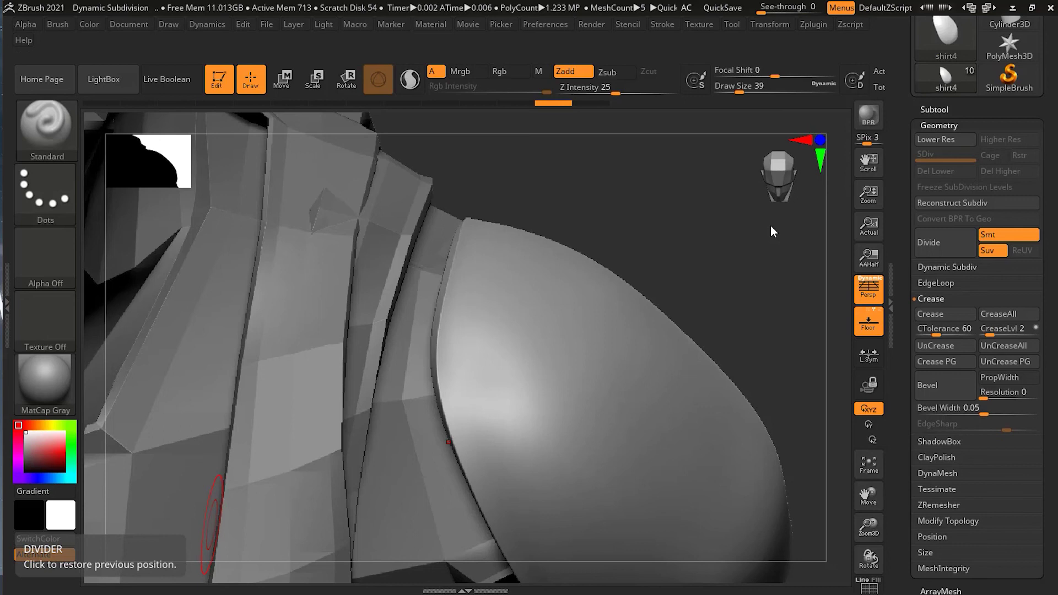
left_click_drag(776, 312, 768, 312)
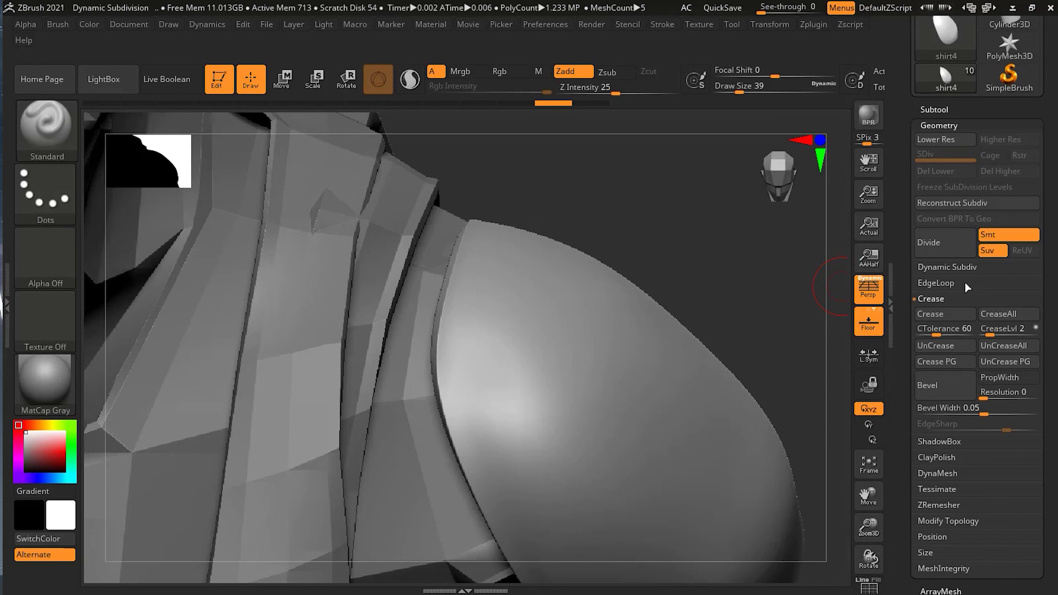
Apply the Dynamic Subdivision to the shoulder pad as real subdivision levels and inspect the resulting mesh around its rim.
left_click(955, 266)
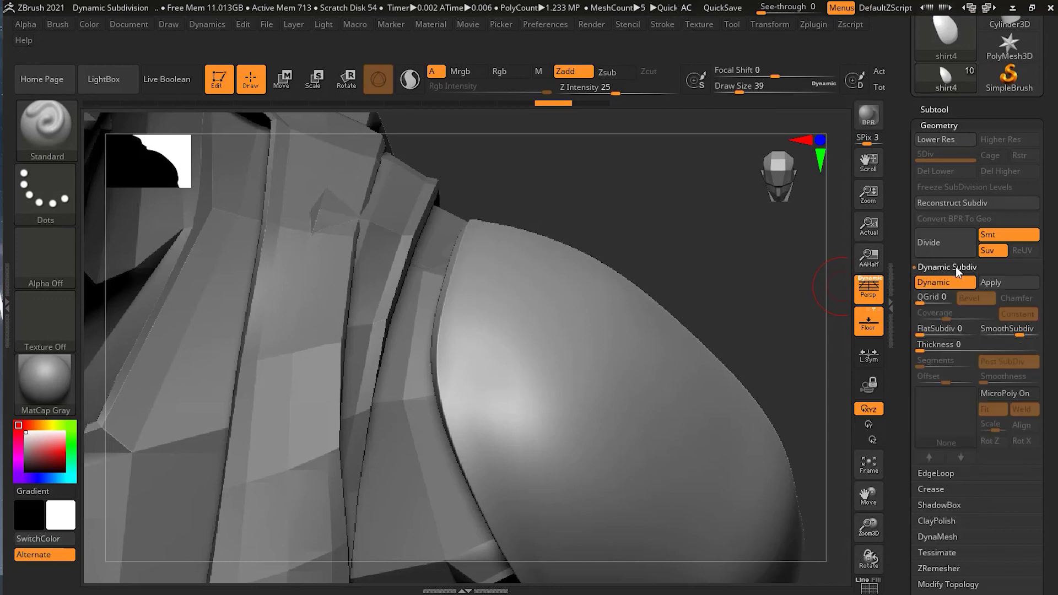
left_click(1000, 283)
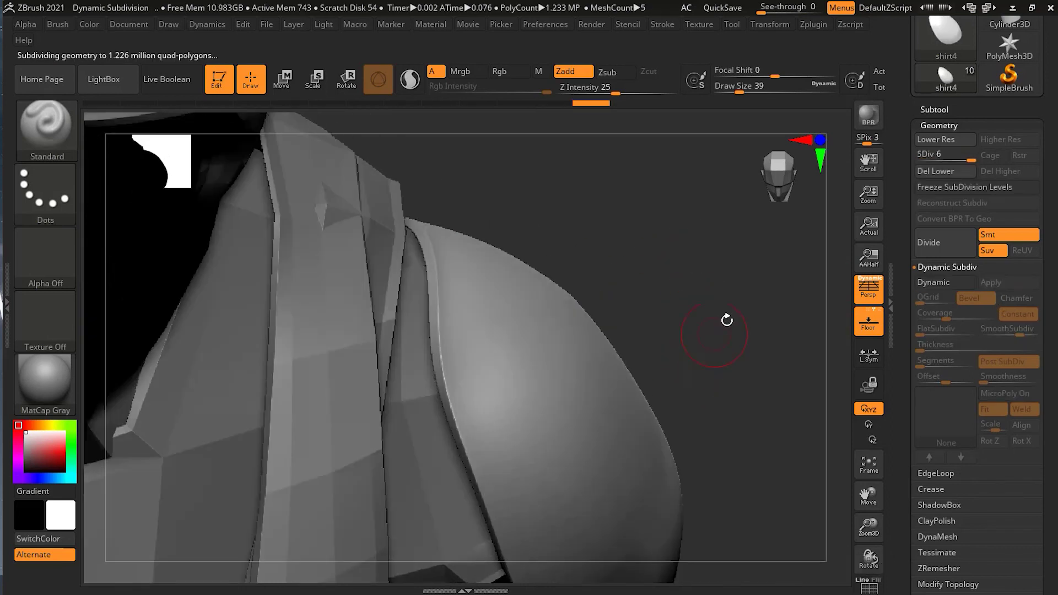
left_click_drag(722, 316, 704, 325)
left_click_drag(655, 222, 626, 314)
left_click(937, 155)
mouse_move(720, 288)
left_mouse_down()
mouse_move(703, 288)
mouse_move(712, 272)
left_mouse_up()
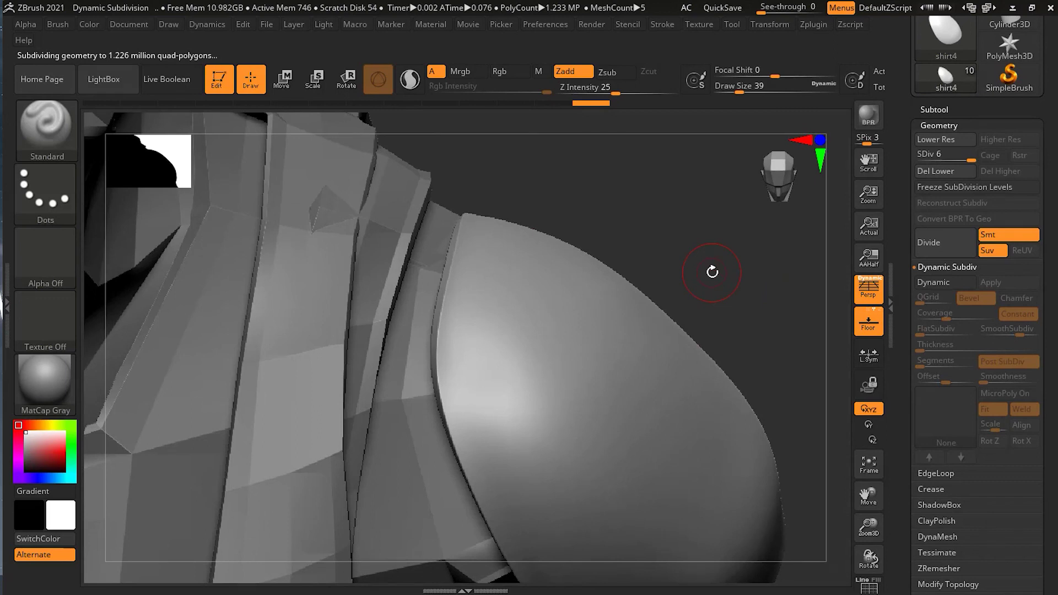